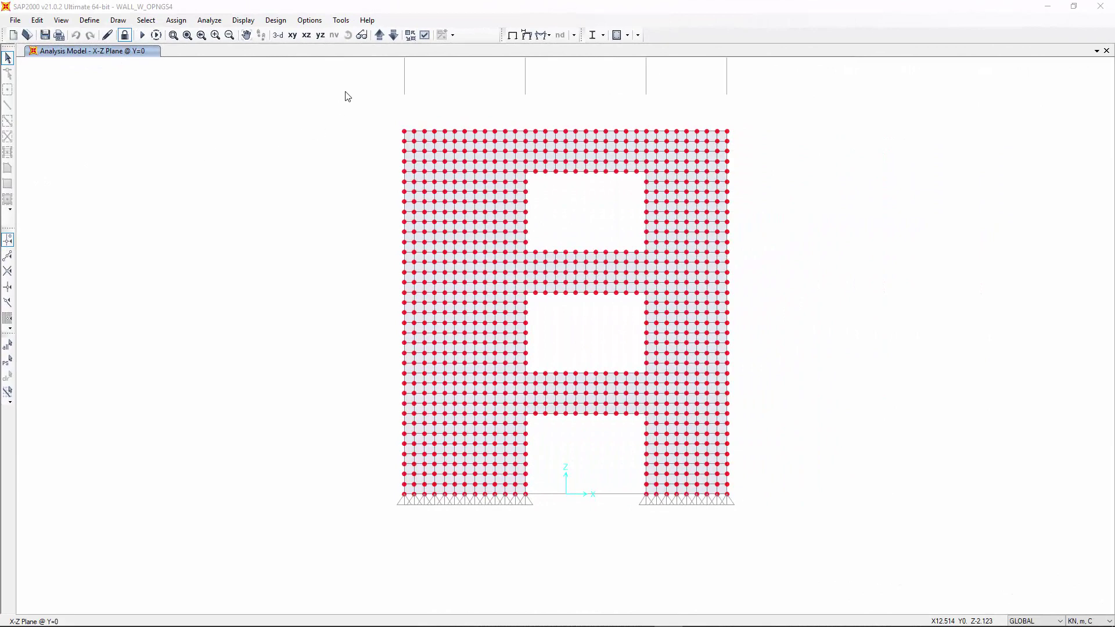
# - Turn off Show Analysis Model so the wall appears as its unmeshed object model
pyautogui.click(425, 36)
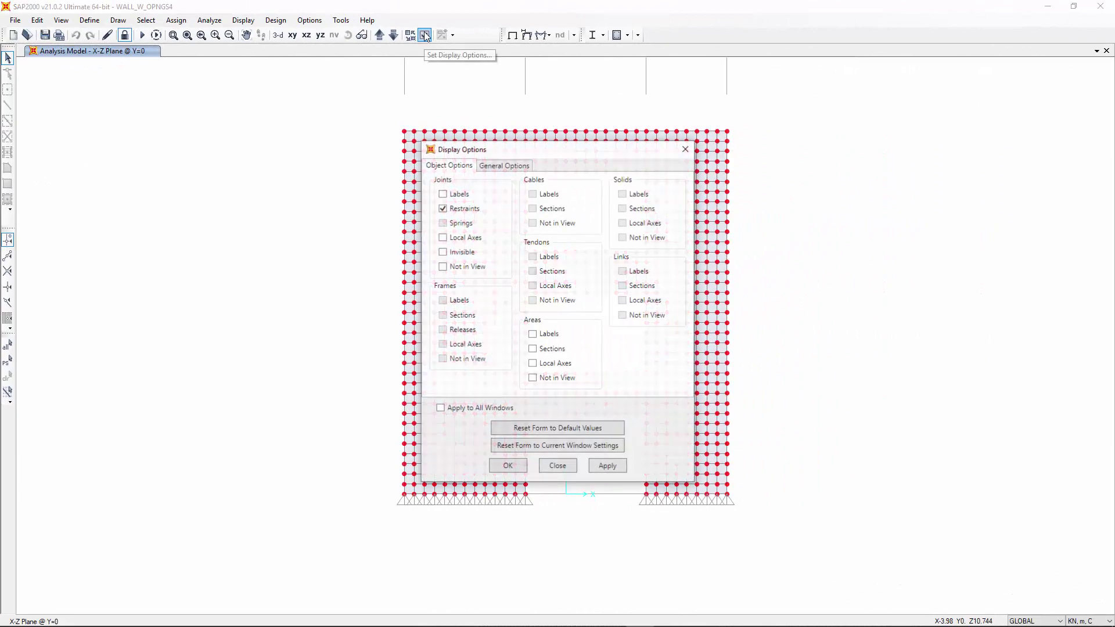
pyautogui.click(497, 168)
pyautogui.click(443, 321)
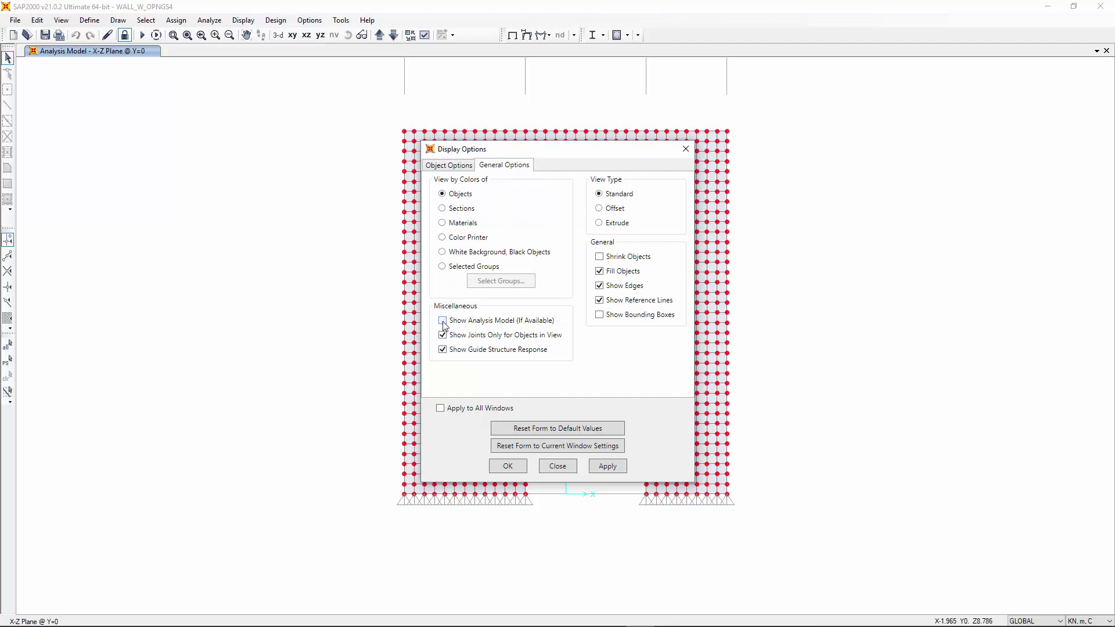
pyautogui.click(508, 468)
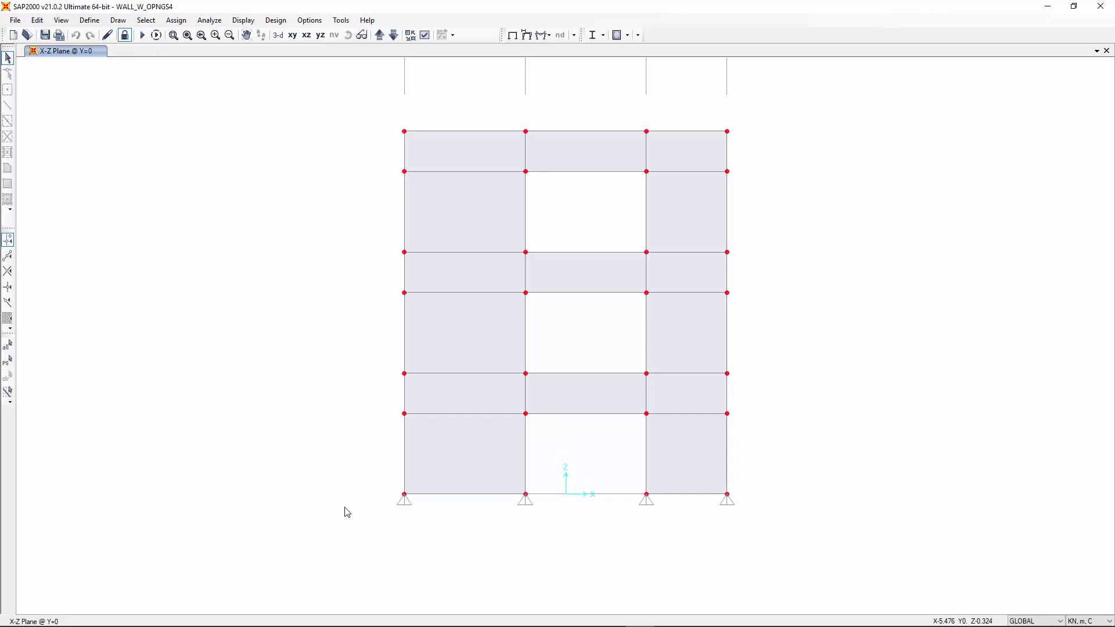
# - Define the selected left pier as vertical wall PIER-A, cut at selected joints instead of grid planes
pyautogui.moveTo(359, 108); pyautogui.dragTo(564, 533)
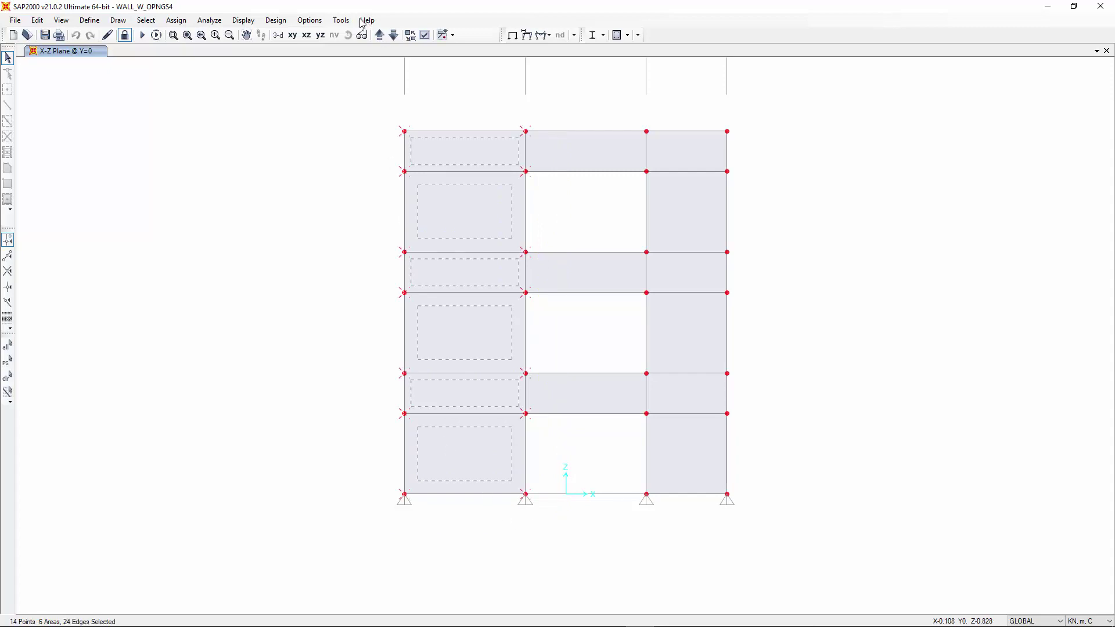
pyautogui.click(340, 21)
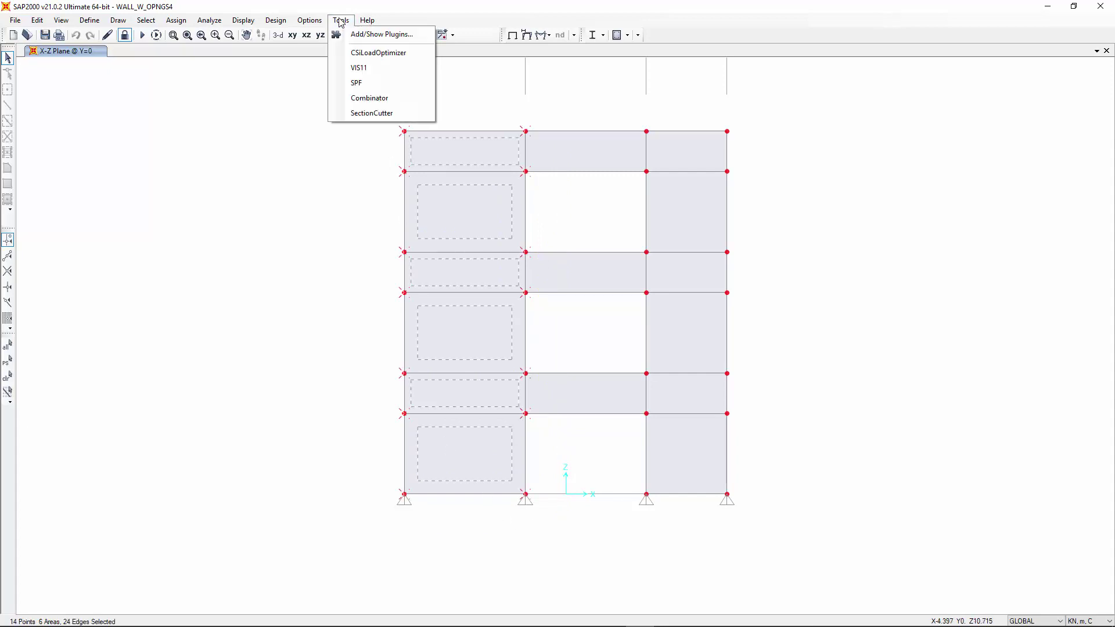
pyautogui.click(372, 115)
pyautogui.click(526, 287)
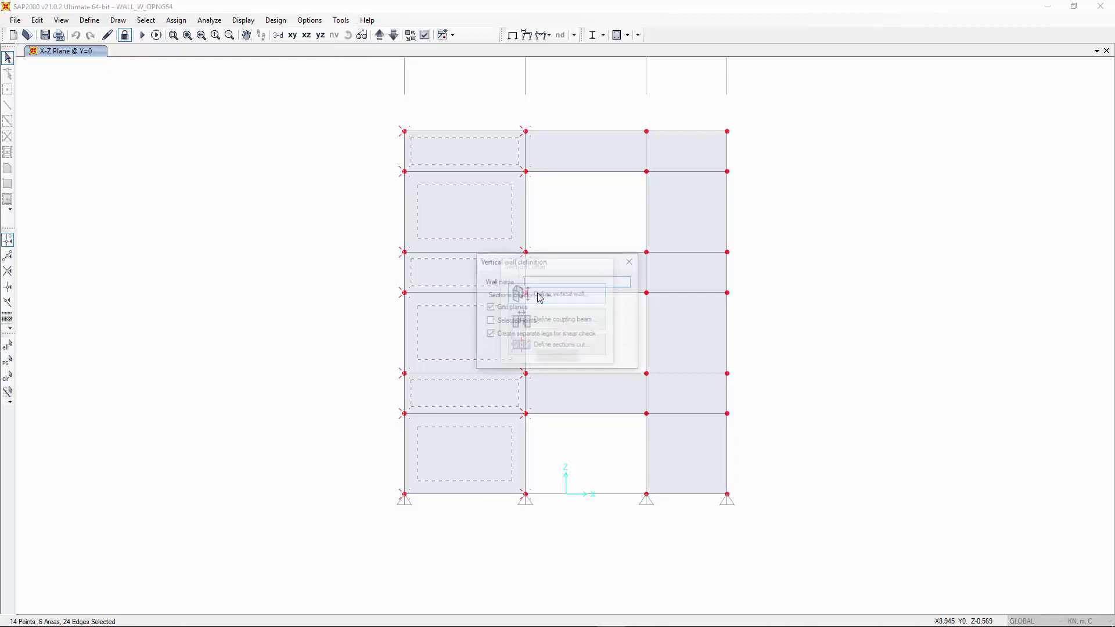
pyautogui.write('PIER-A')
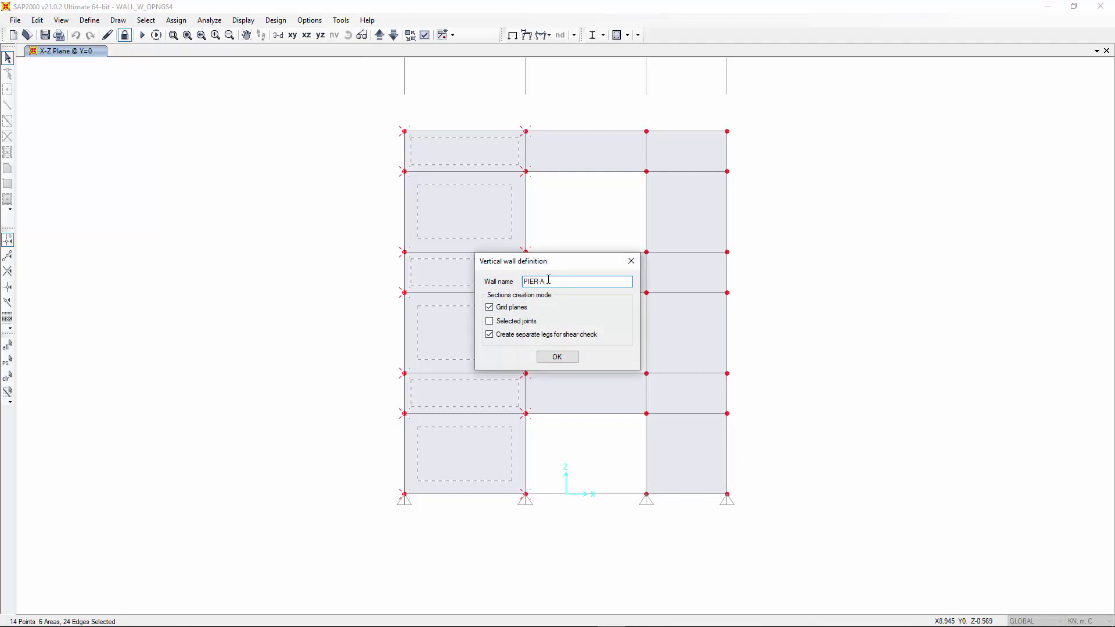
pyautogui.click(489, 307)
pyautogui.click(489, 321)
pyautogui.click(488, 335)
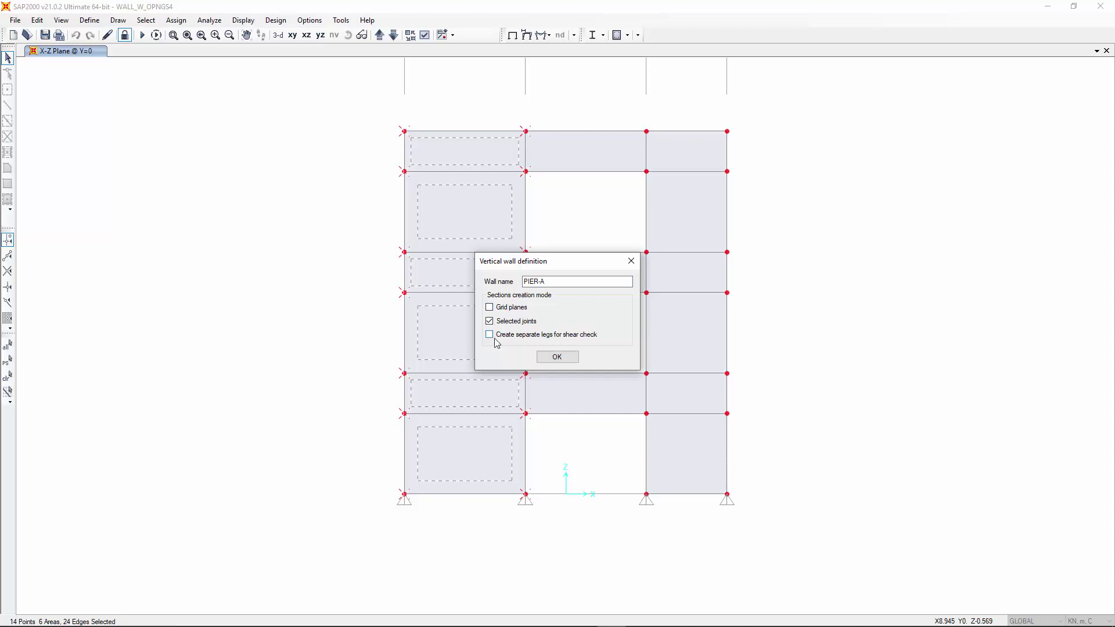
pyautogui.click(554, 357)
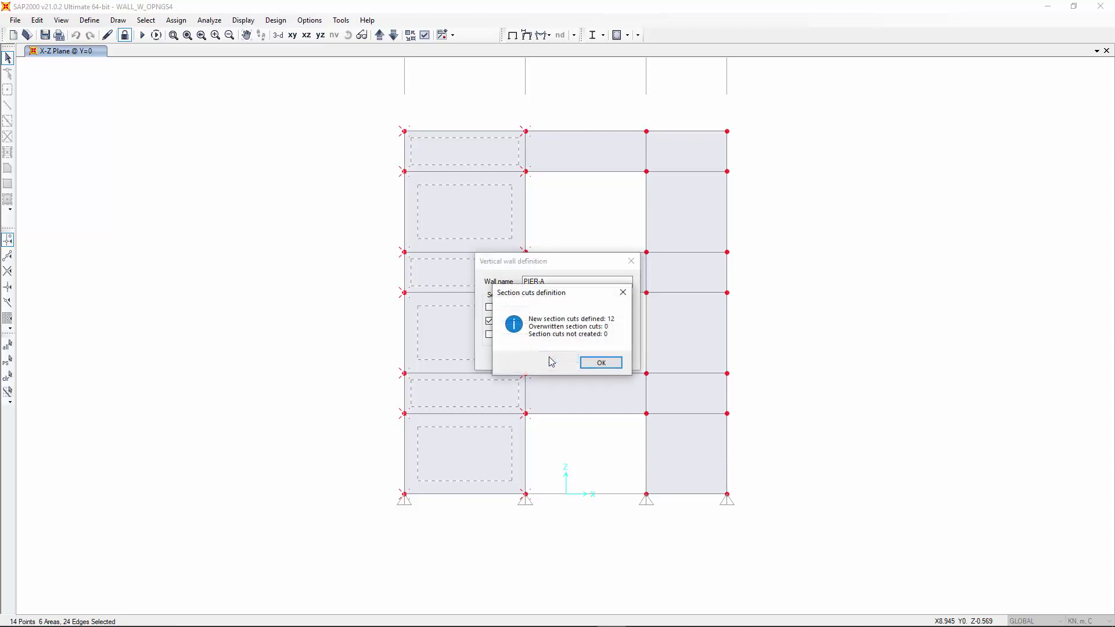
pyautogui.click(602, 363)
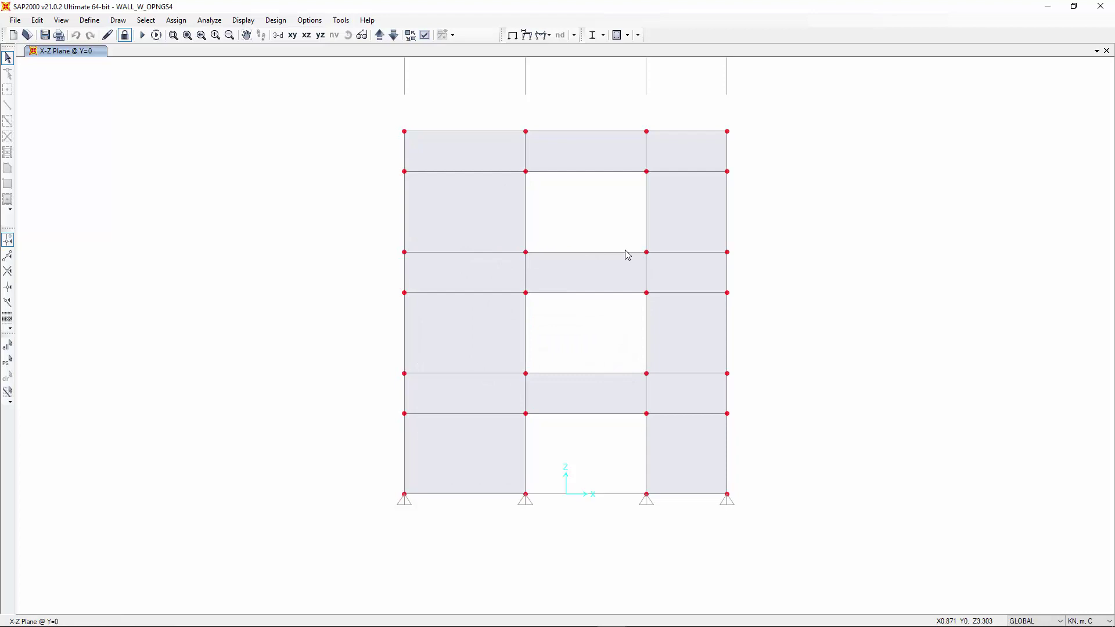
# - Define the selected right pier as vertical wall PIER-B with SectionCutter
pyautogui.moveTo(636, 99); pyautogui.dragTo(745, 524)
pyautogui.click(341, 20)
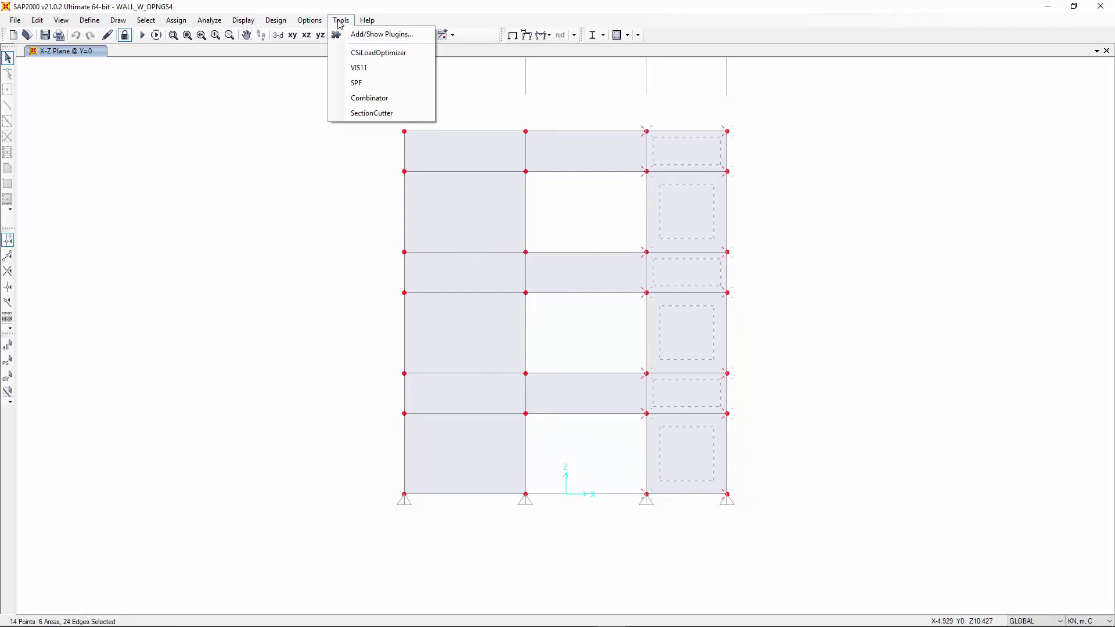
pyautogui.click(354, 113)
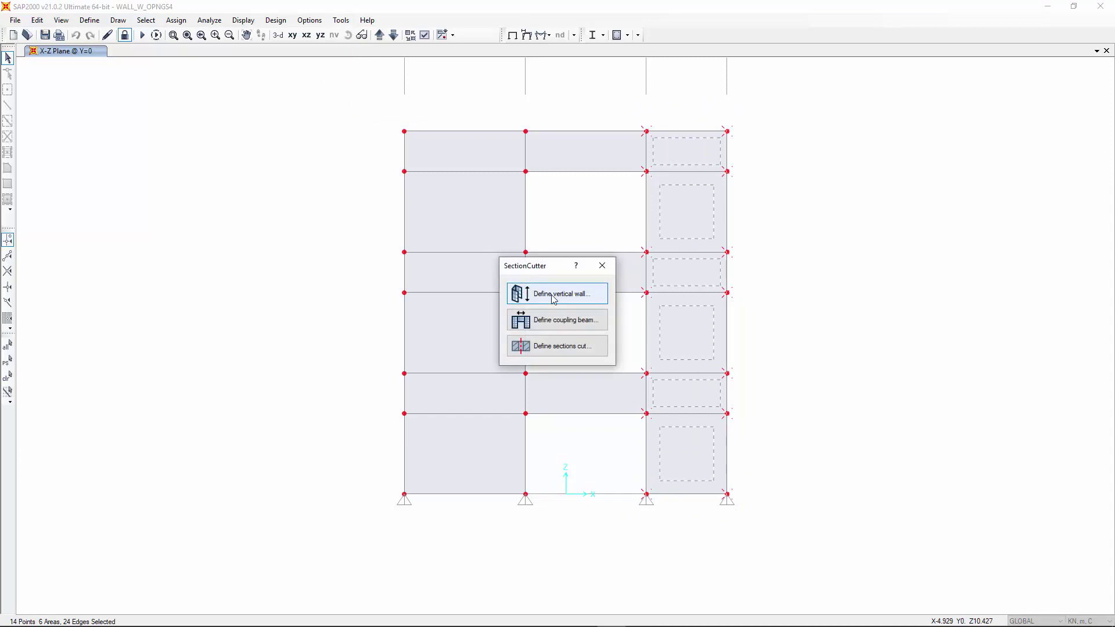
pyautogui.click(528, 290)
pyautogui.click(560, 358)
pyautogui.click(588, 363)
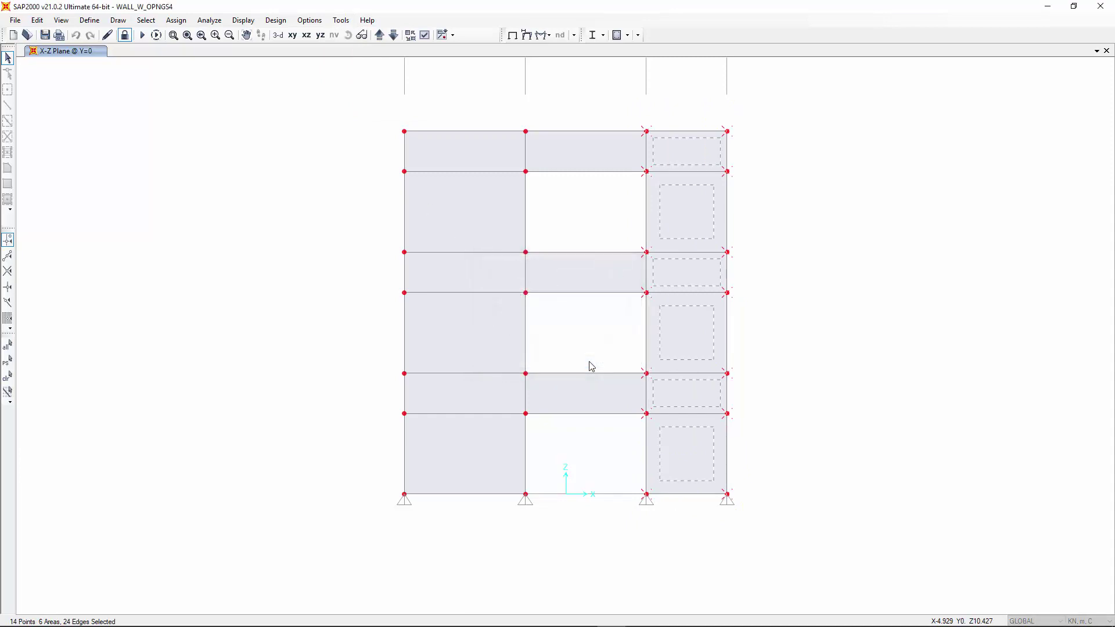
# - Define the lowest spandrel between the piers as a coupling beam with two section cuts
pyautogui.moveTo(502, 361); pyautogui.dragTo(655, 436)
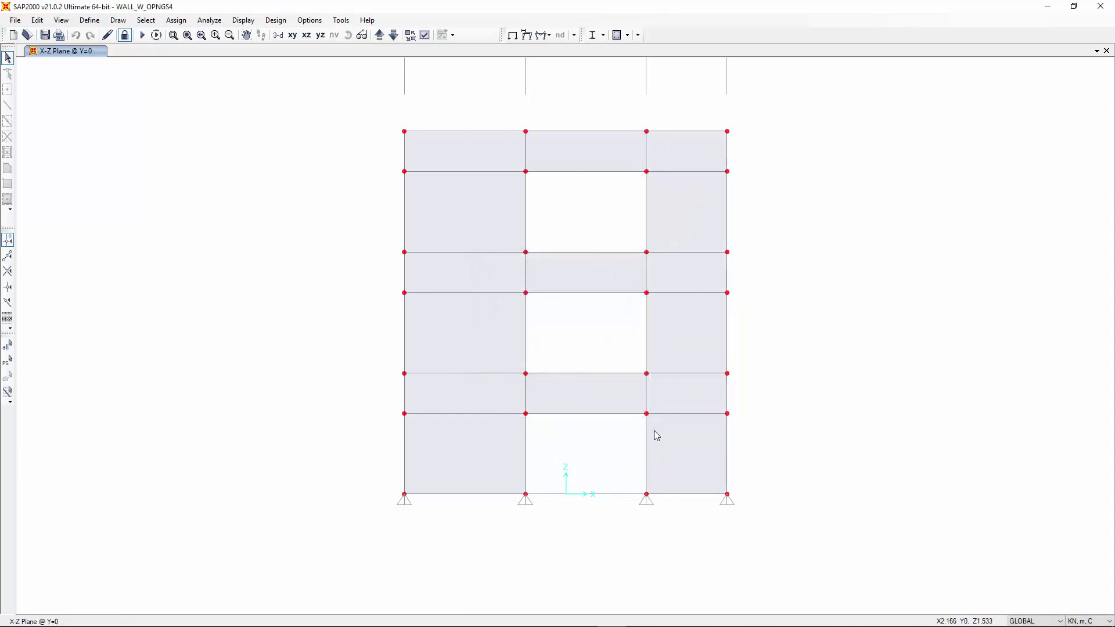
pyautogui.click(341, 21)
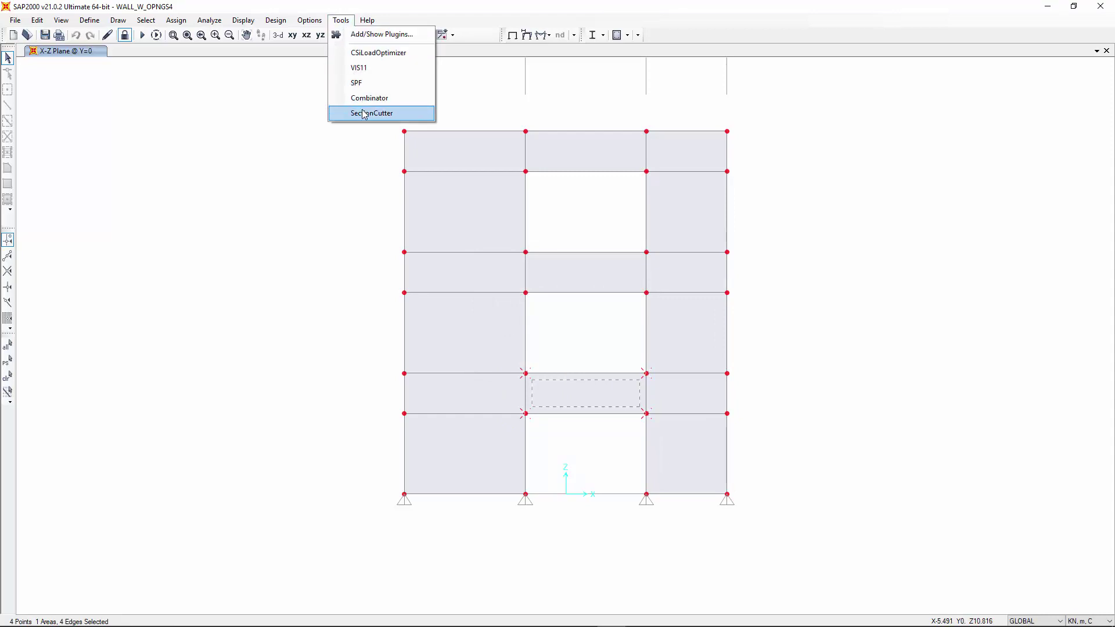
pyautogui.click(364, 114)
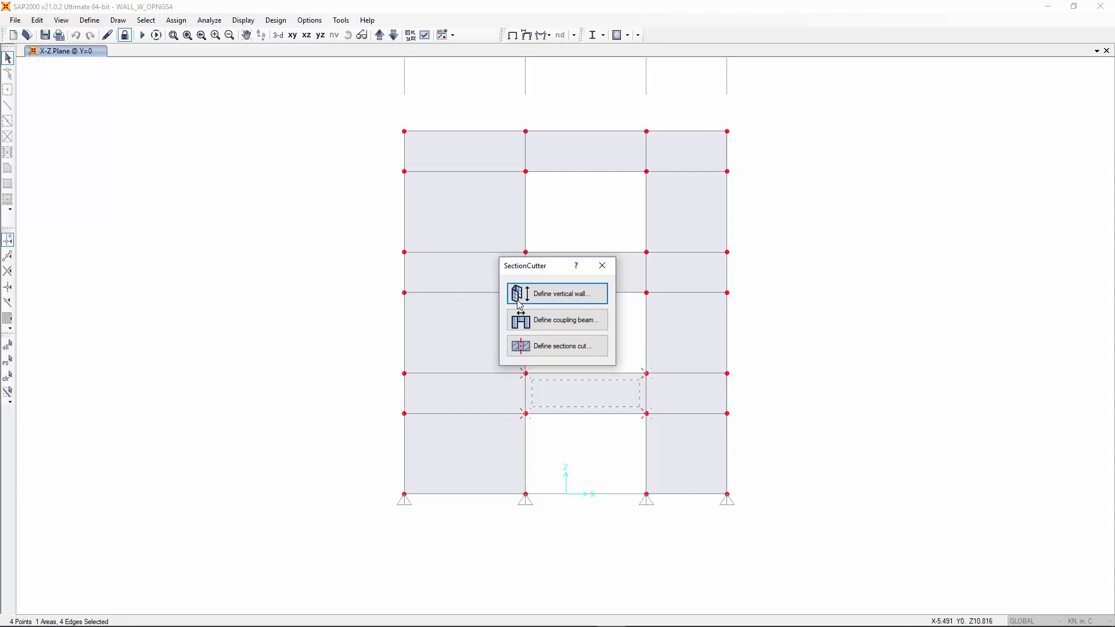
pyautogui.click(520, 319)
pyautogui.click(557, 353)
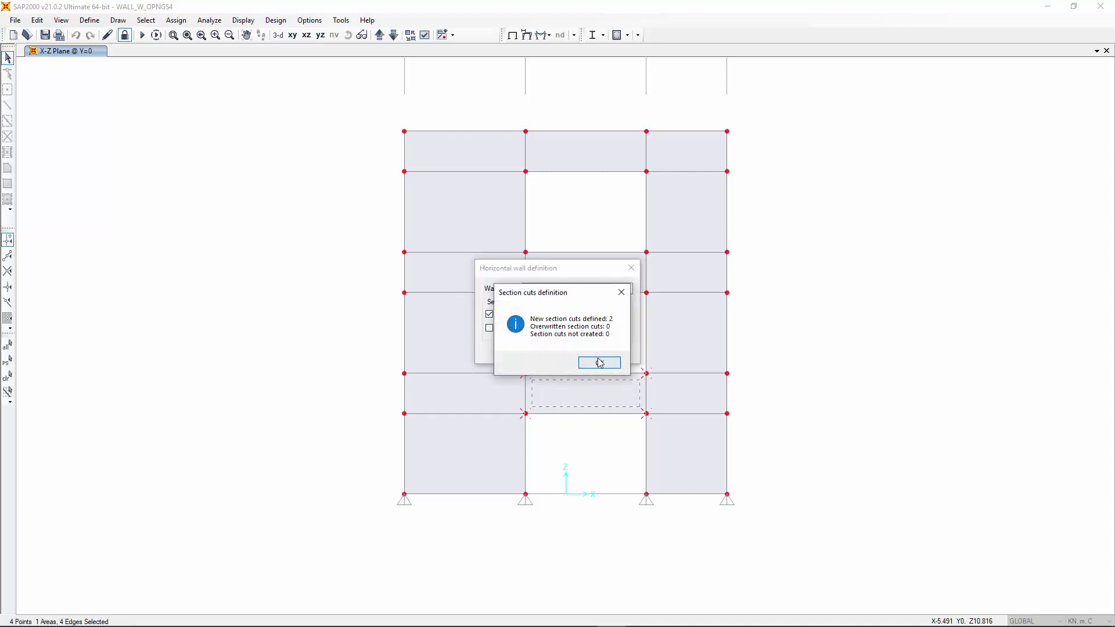
pyautogui.click(598, 379)
# - Define the middle spandrel as coupling beam SP1 with SectionCutter
pyautogui.moveTo(506, 242); pyautogui.dragTo(664, 313)
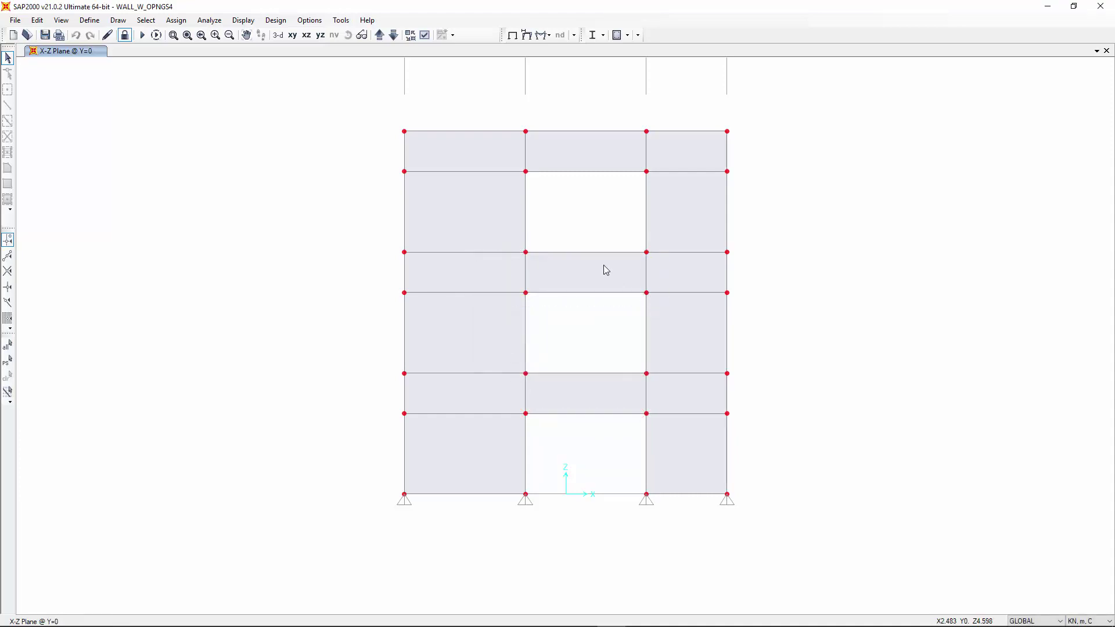
pyautogui.click(361, 34)
pyautogui.click(341, 20)
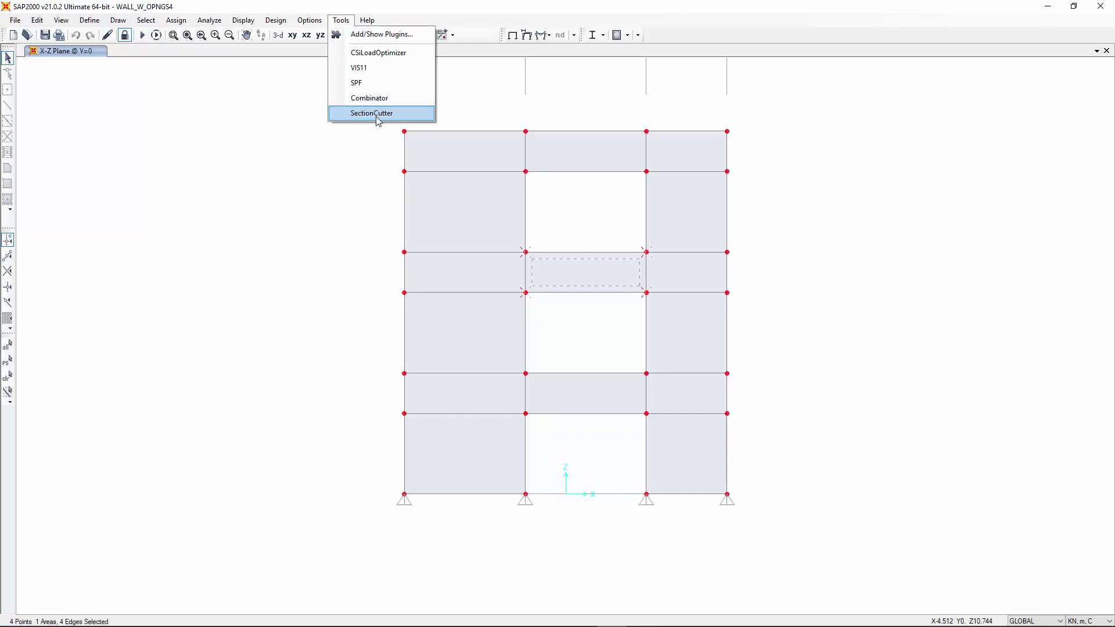
pyautogui.click(376, 117)
pyautogui.click(551, 323)
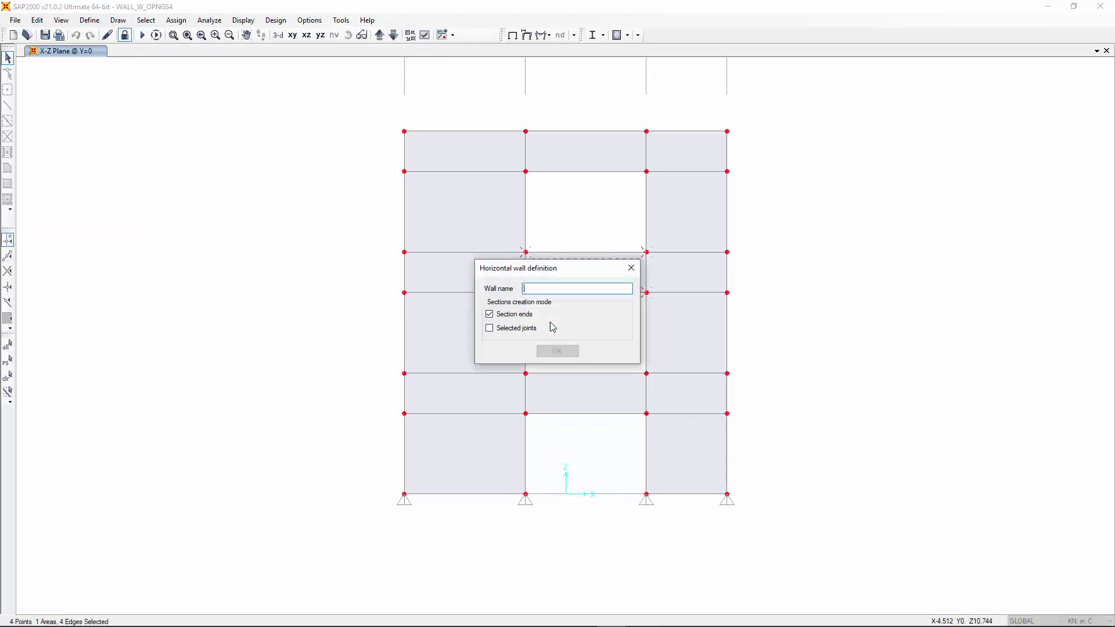
pyautogui.write('SP1')
pyautogui.click(566, 351)
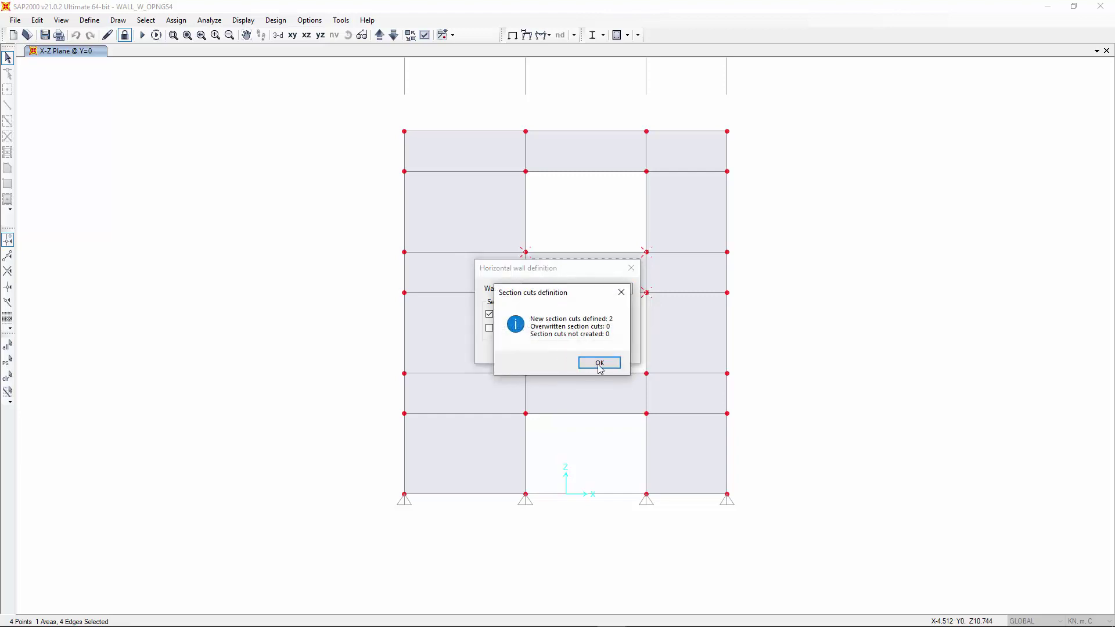
pyautogui.click(600, 363)
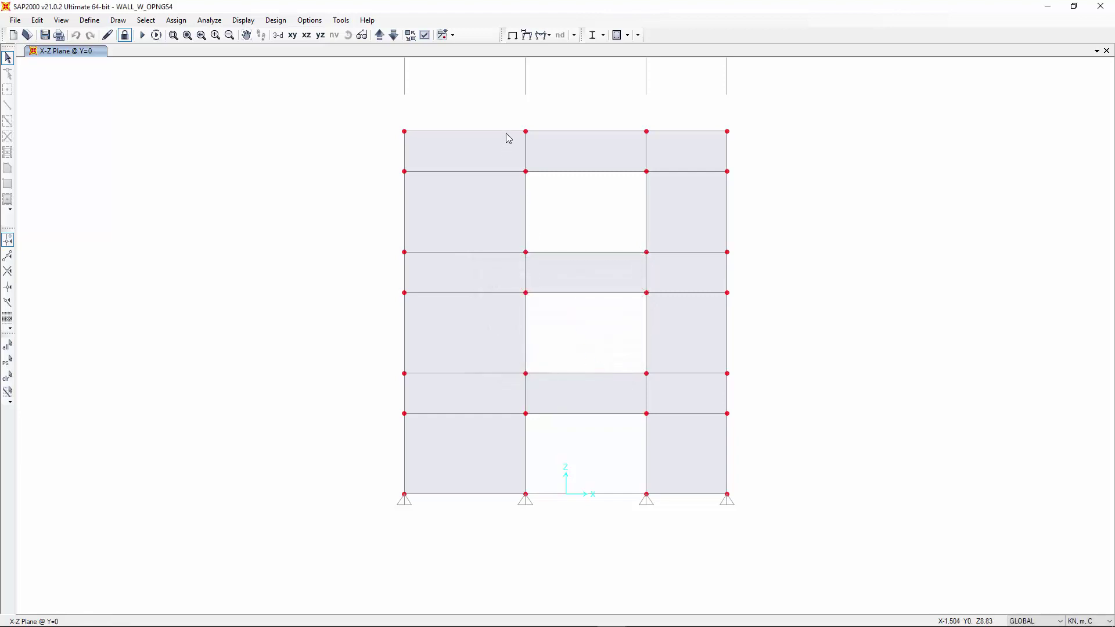
# - Define the top spandrel between the piers as a coupling beam
pyautogui.moveTo(515, 120); pyautogui.dragTo(662, 194)
pyautogui.click(341, 20)
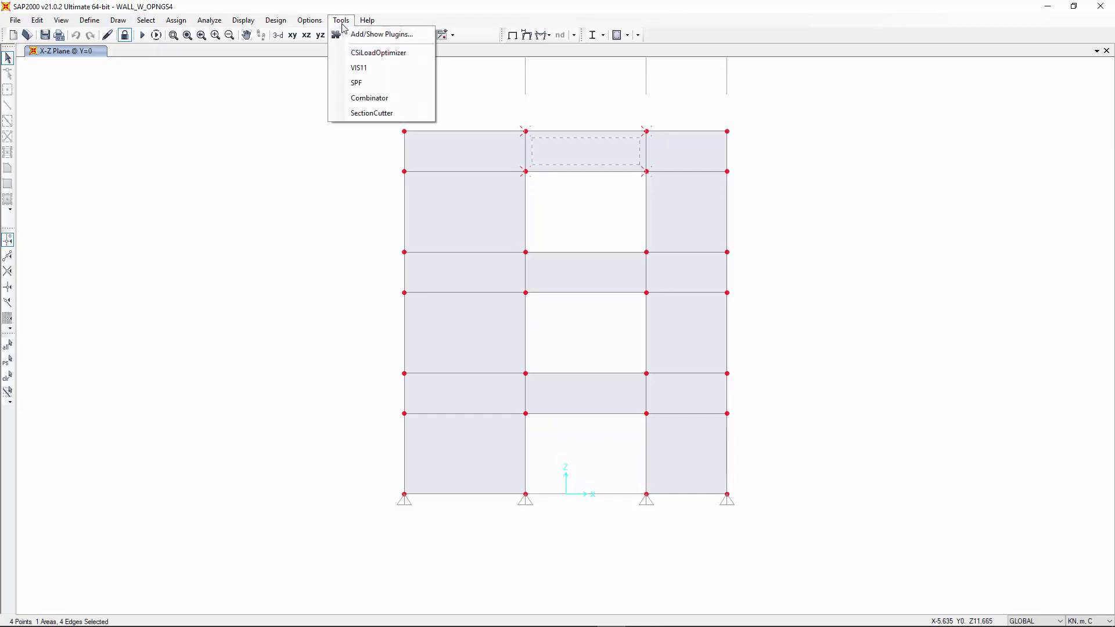
pyautogui.click(366, 113)
pyautogui.click(557, 319)
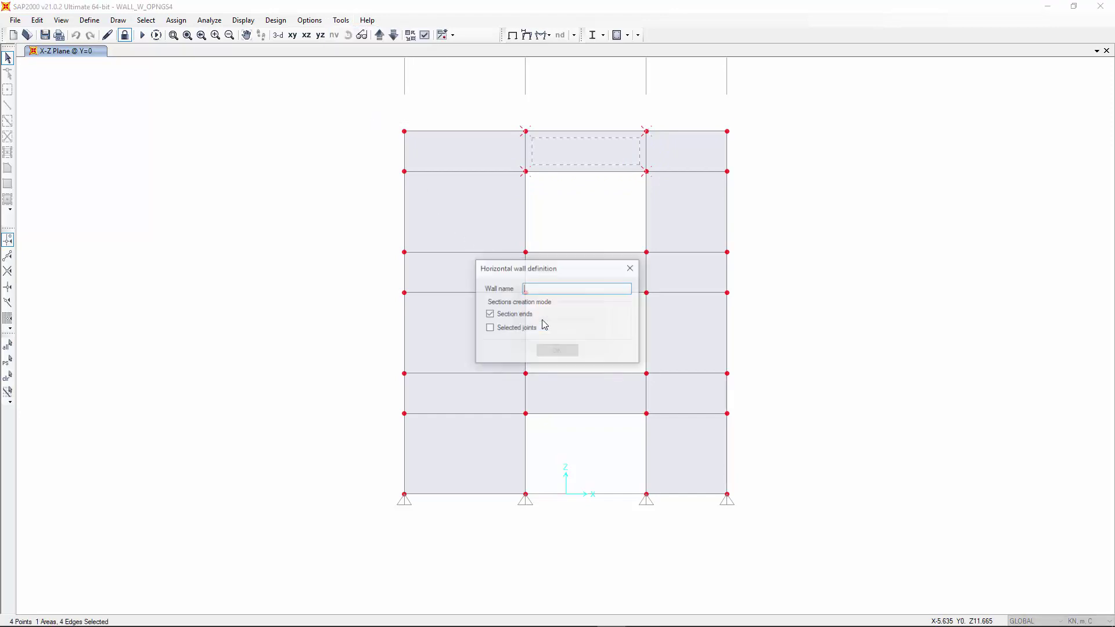
pyautogui.click(557, 351)
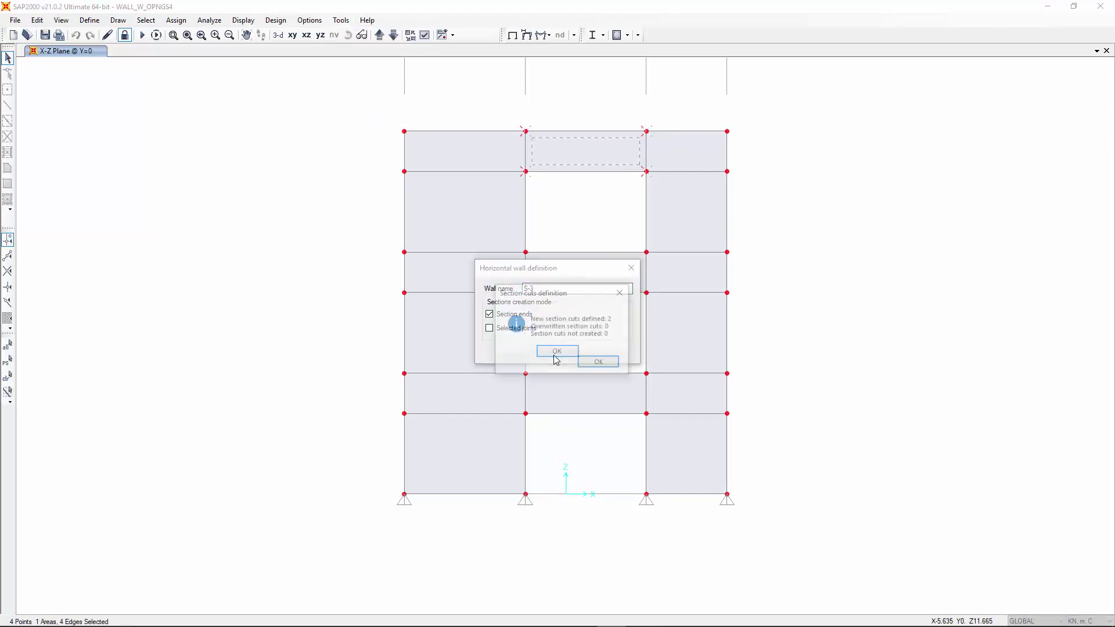
pyautogui.click(598, 362)
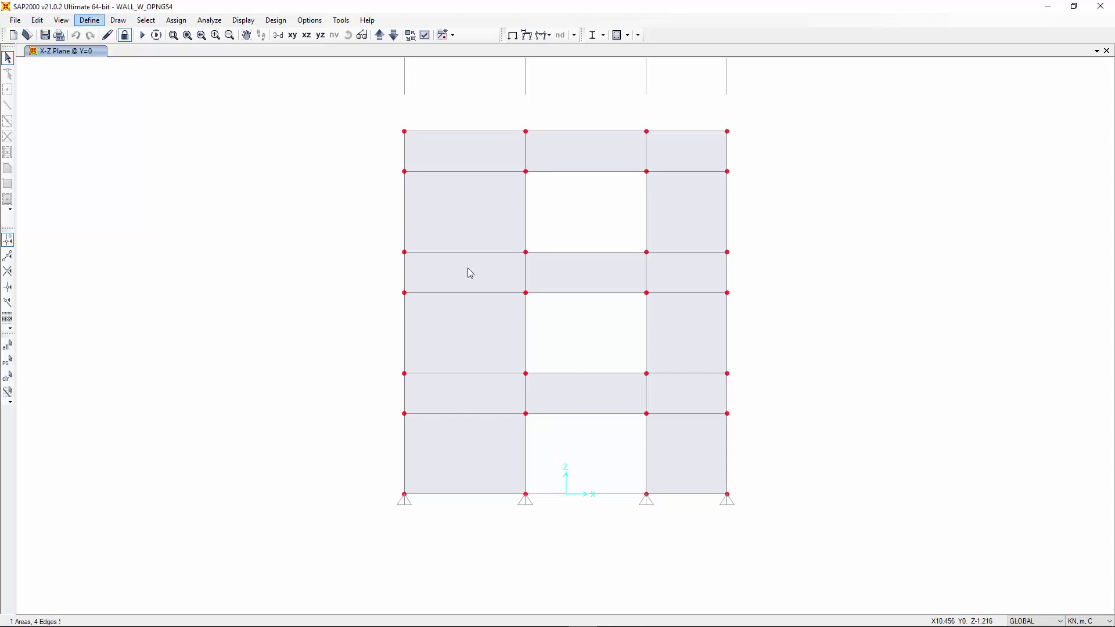
# - Review the defined section cuts list down to S-3, then close it
pyautogui.click(96, 21)
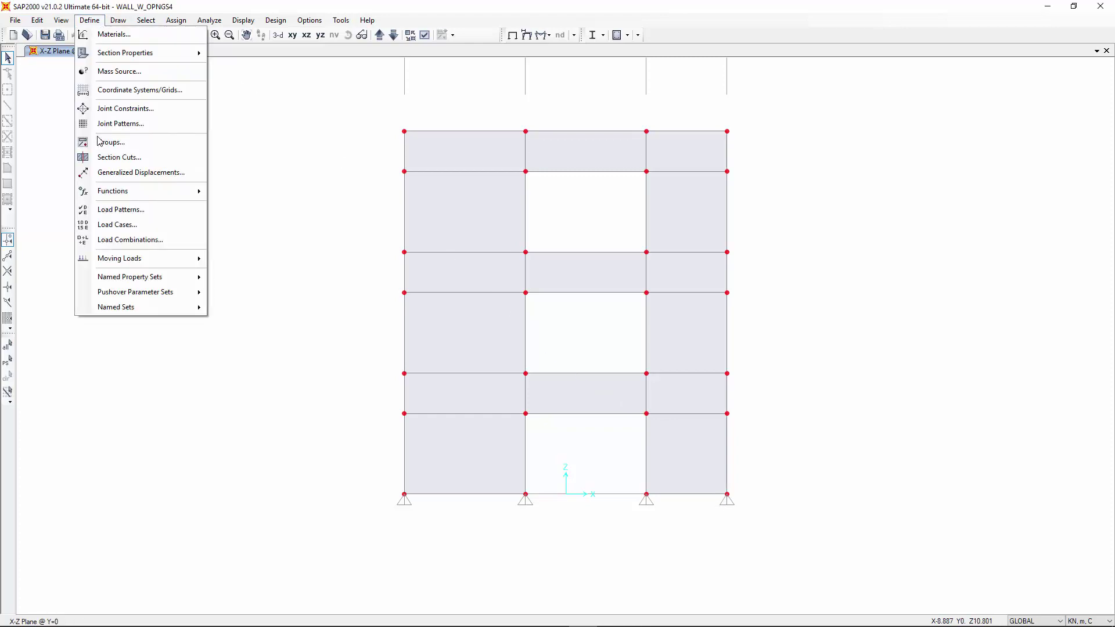
pyautogui.click(111, 159)
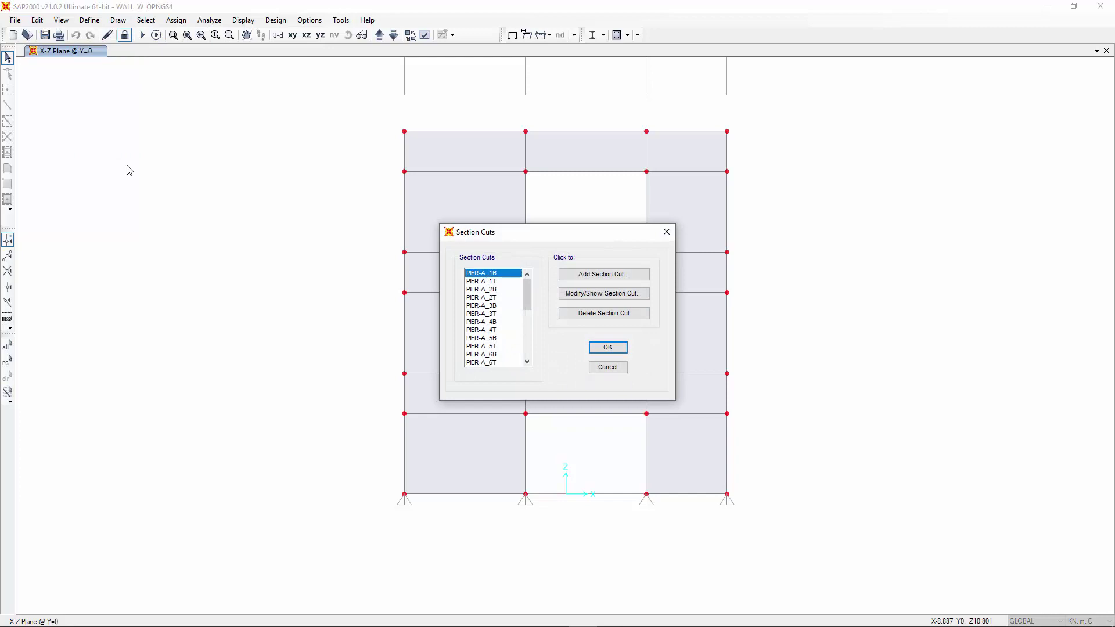
pyautogui.scroll(-6, 520, 296)
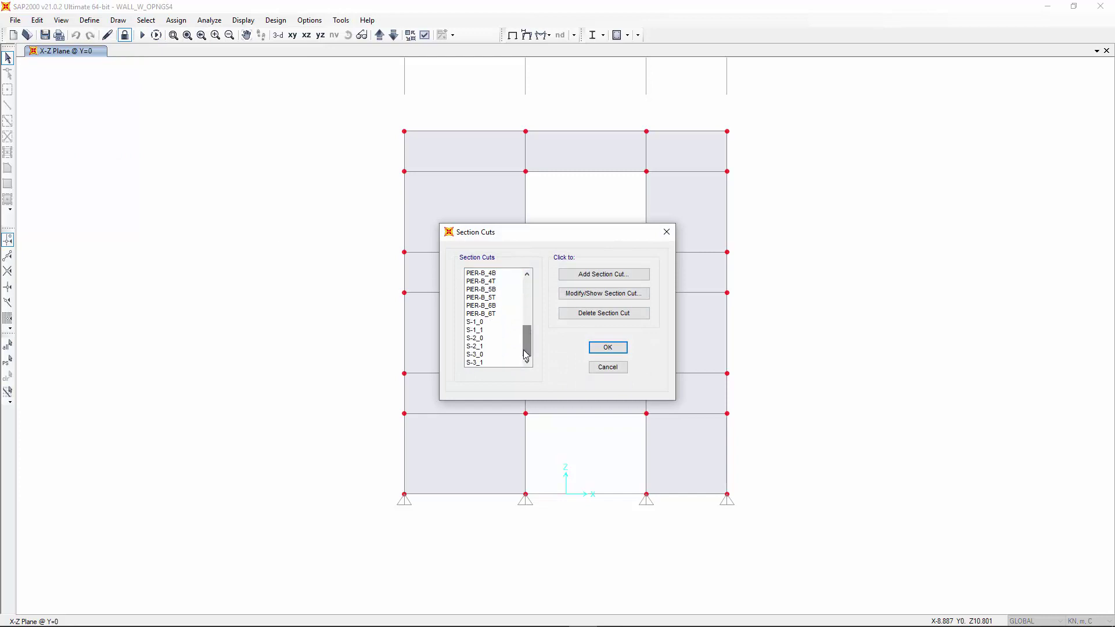
pyautogui.click(608, 368)
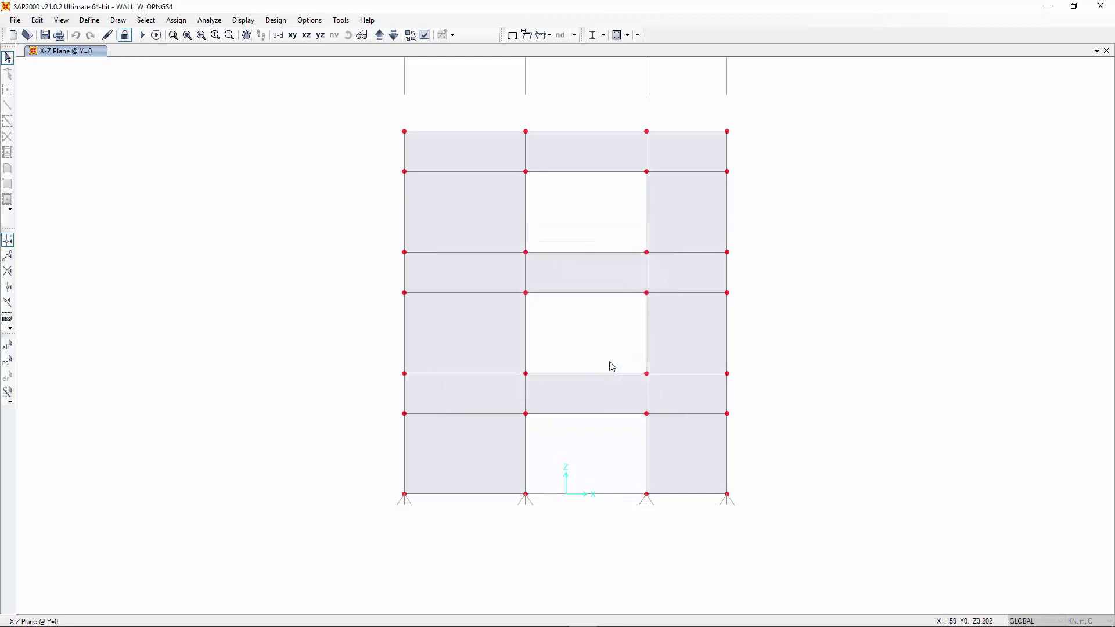
pyautogui.click(340, 21)
# - Import the wall model into VIS with the Ex combination and view it from the front
pyautogui.click(356, 53)
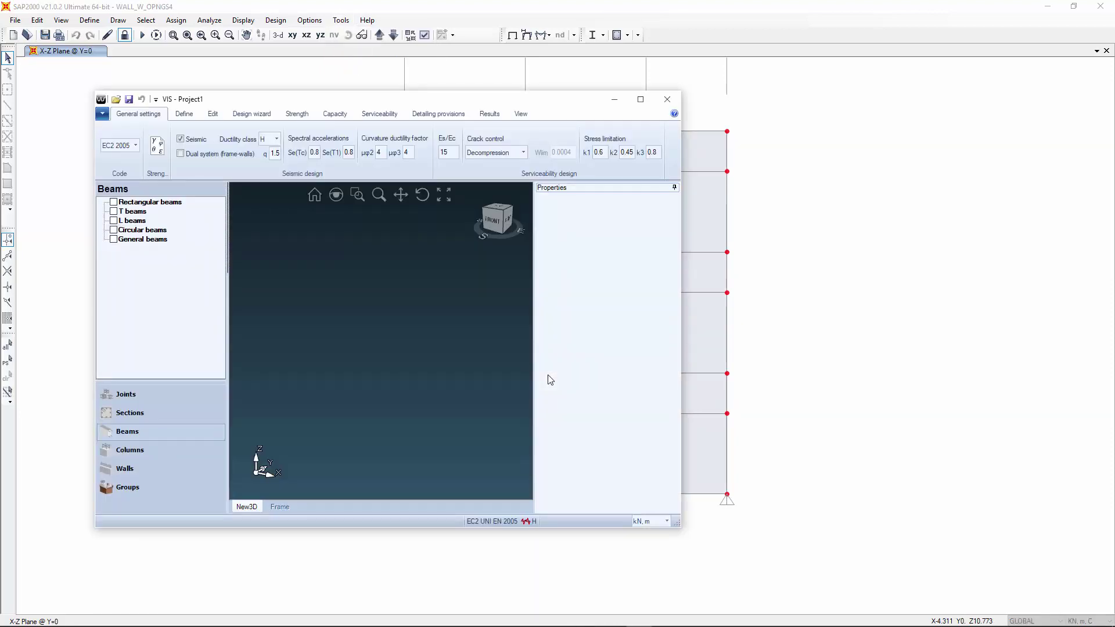
pyautogui.click(454, 313)
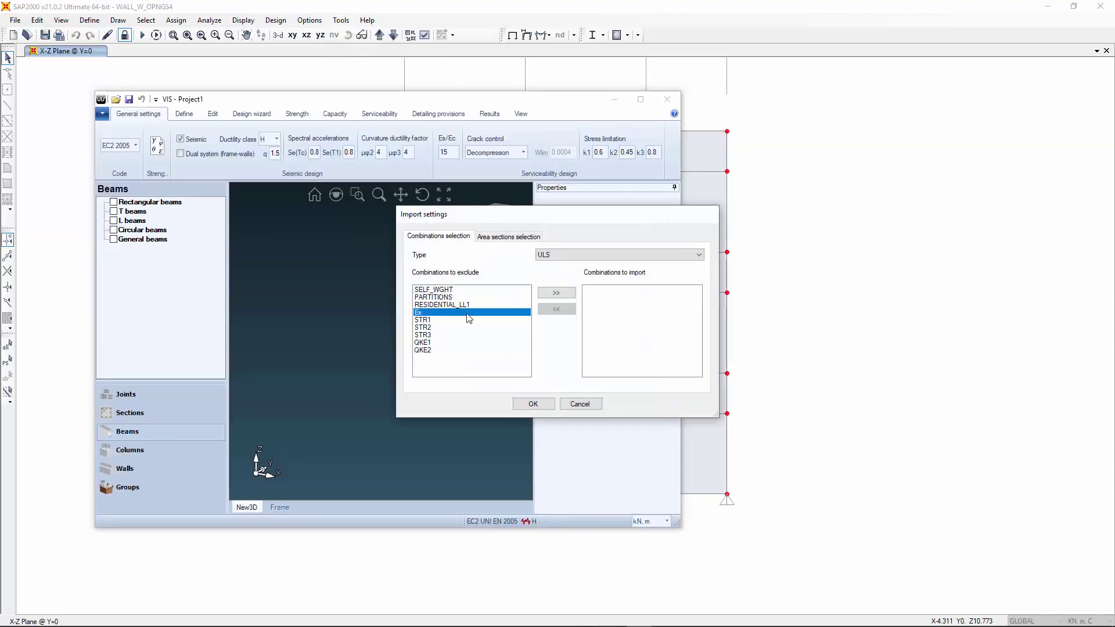
pyautogui.click(557, 292)
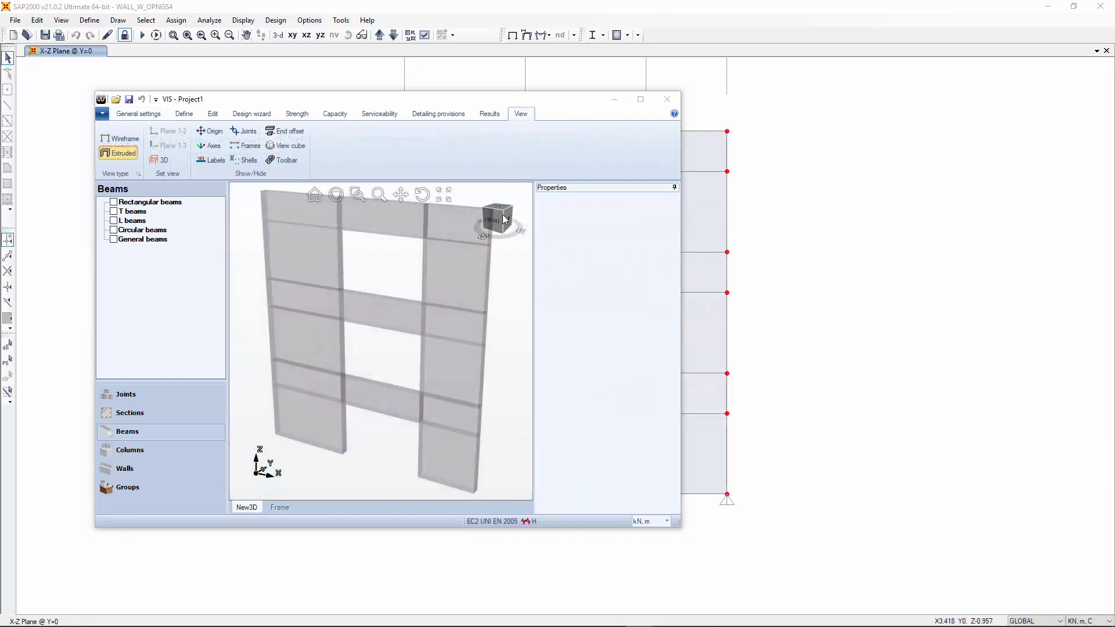
pyautogui.click(504, 219)
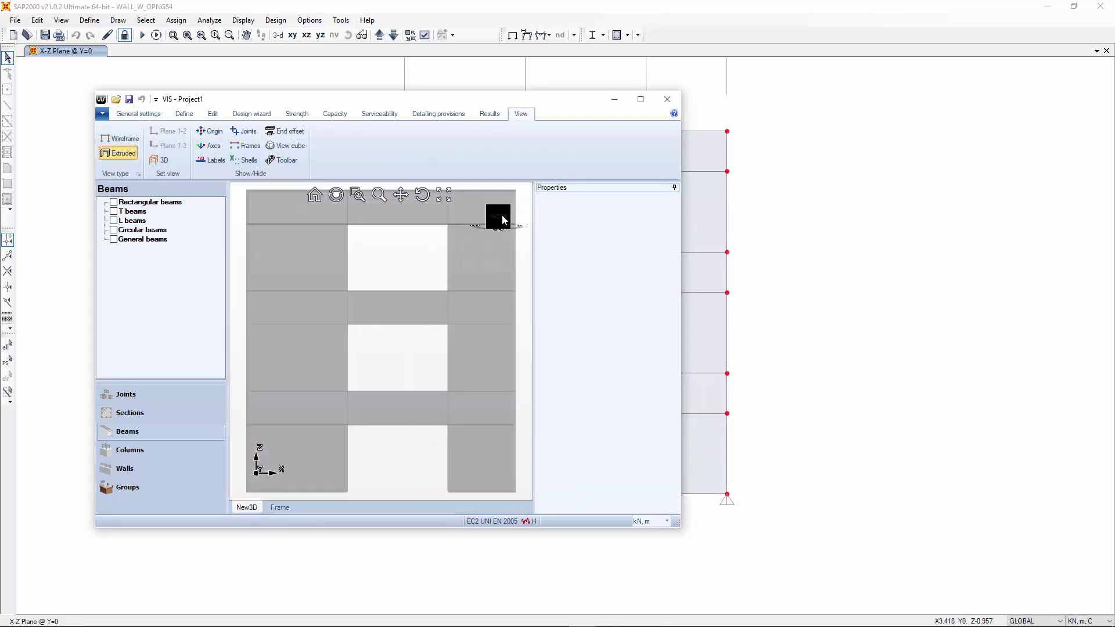
# - Maximize VIS, list the wall piers and spandrels S-1 to S-3, and select PIER-A
pyautogui.click(640, 99)
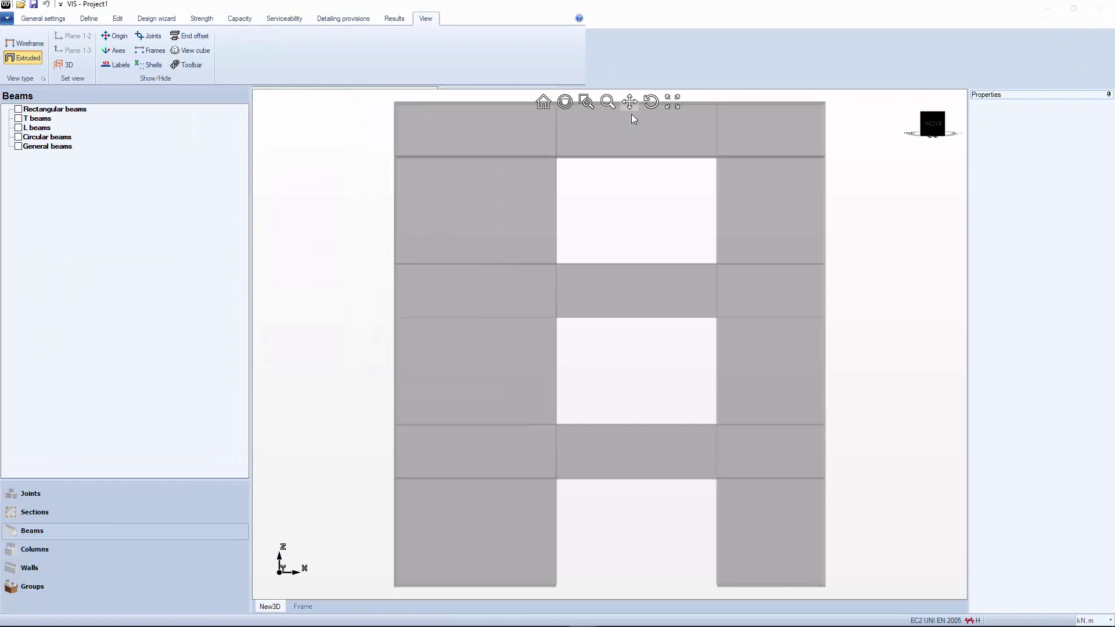
pyautogui.click(70, 569)
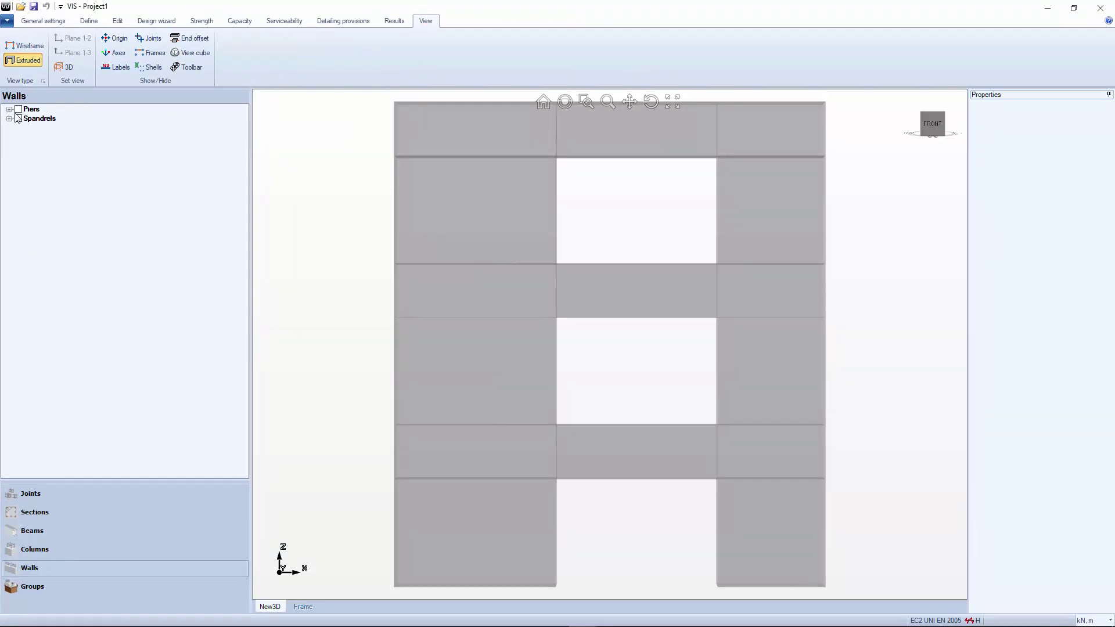
pyautogui.click(9, 109)
pyautogui.click(9, 137)
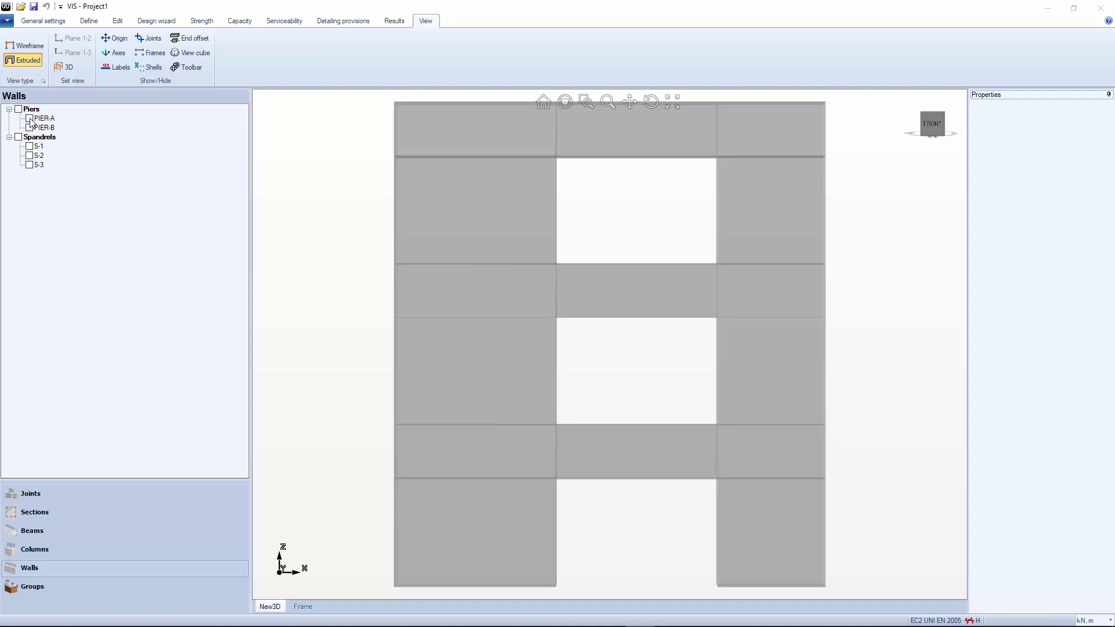
pyautogui.click(30, 119)
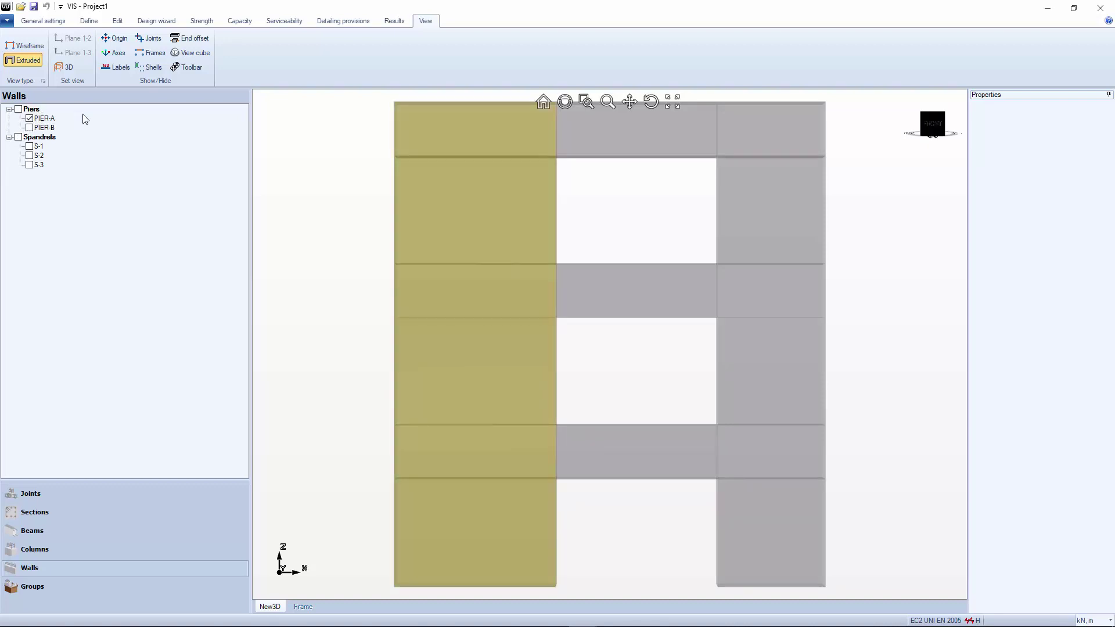
pyautogui.click(103, 25)
# - Plot PIER-A's internal-force envelope diagram, switching from shear V3 to moment M2
pyautogui.click(275, 51)
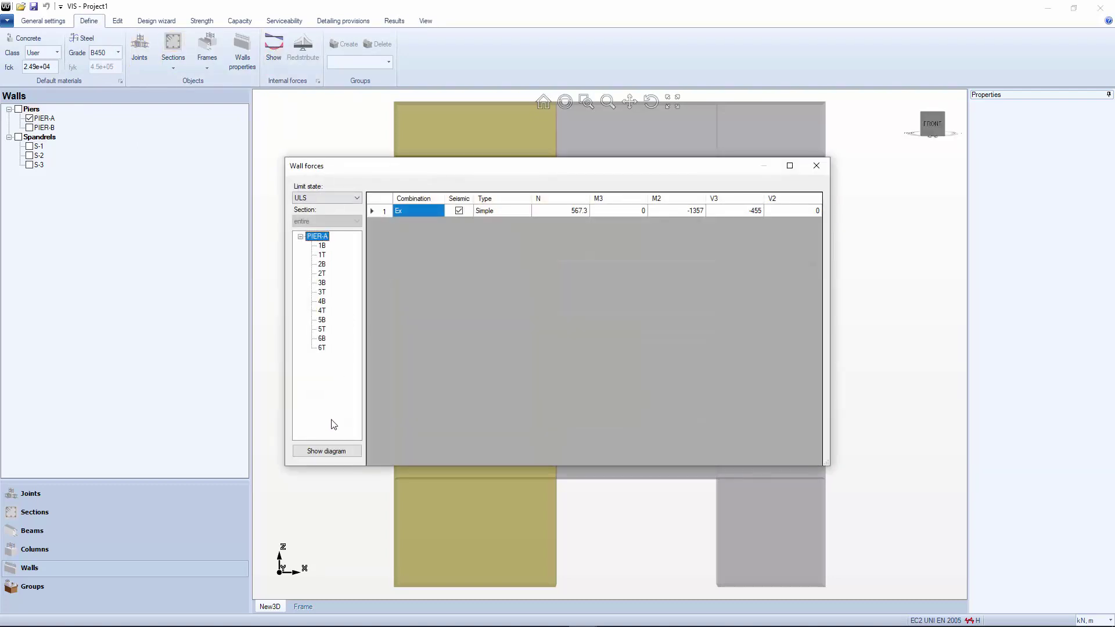
pyautogui.click(336, 452)
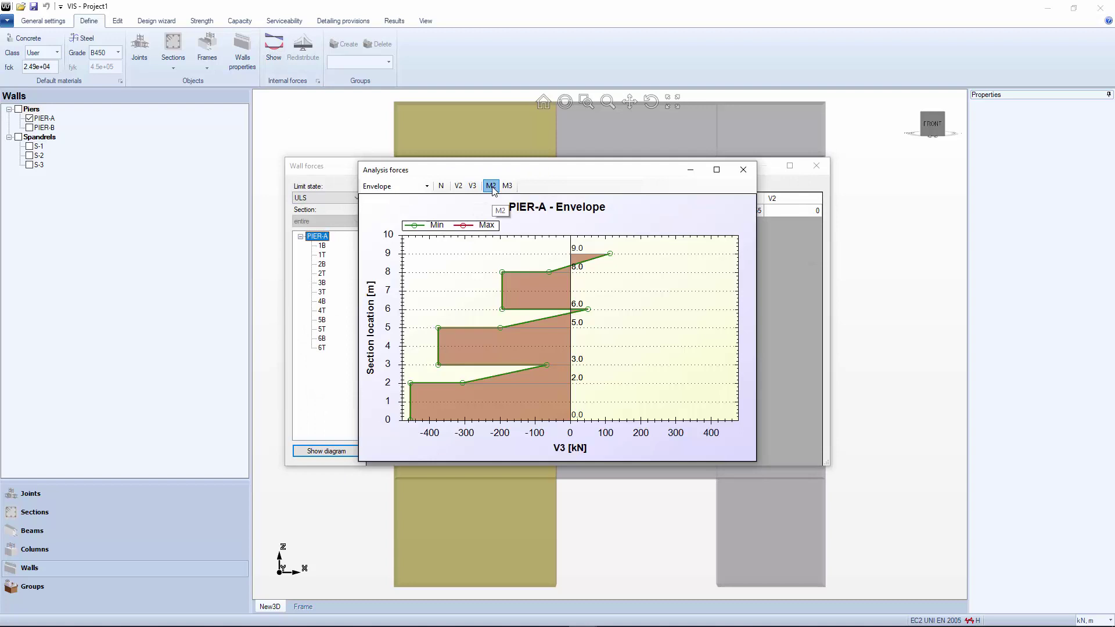
pyautogui.click(491, 186)
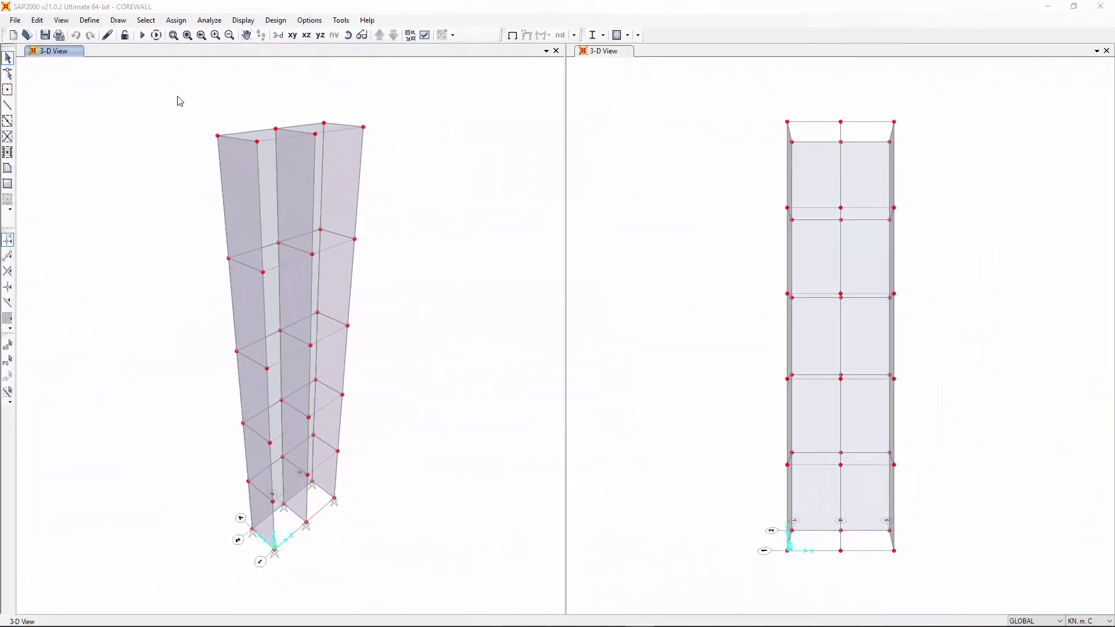
# - Define the selected core as vertical wall CORE, cut at selected joints rather than grid planes
pyautogui.moveTo(177, 98); pyautogui.dragTo(386, 566)
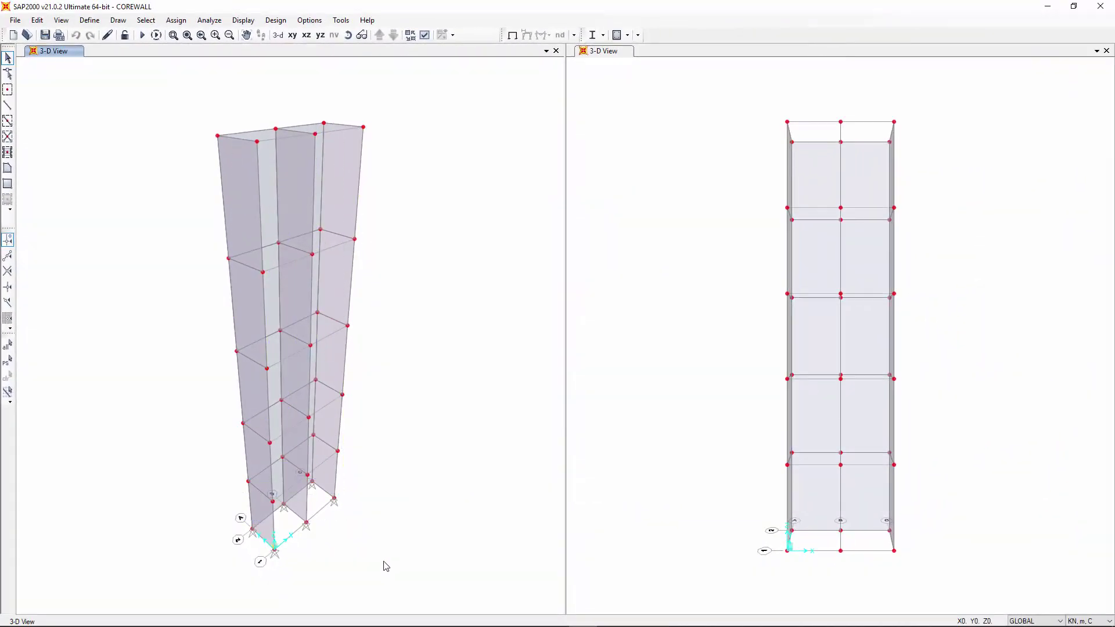
pyautogui.click(345, 24)
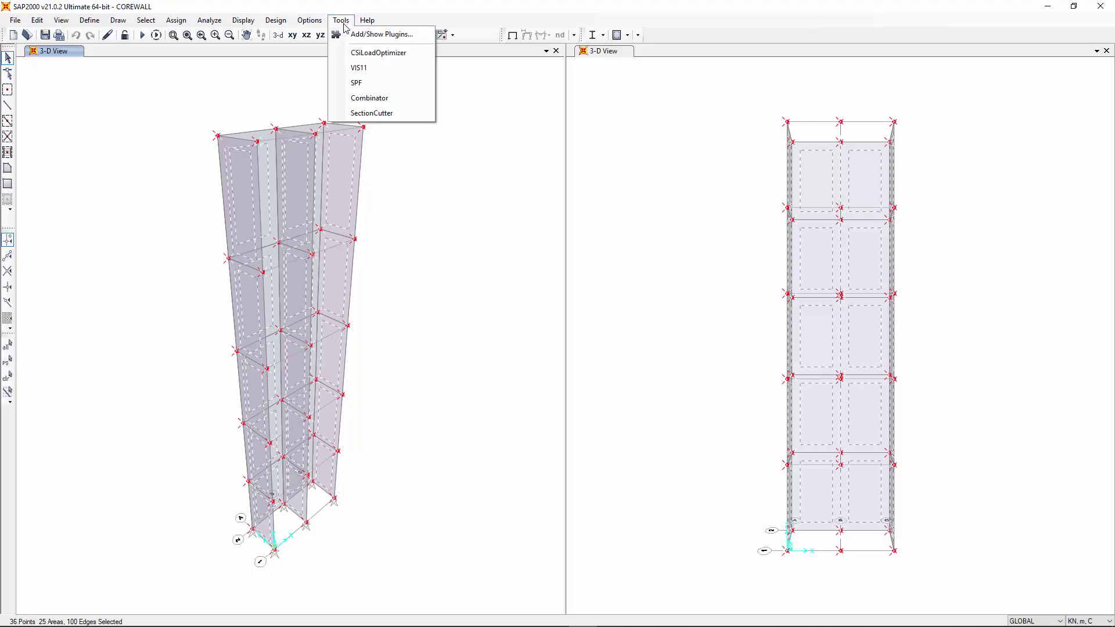
pyautogui.click(377, 116)
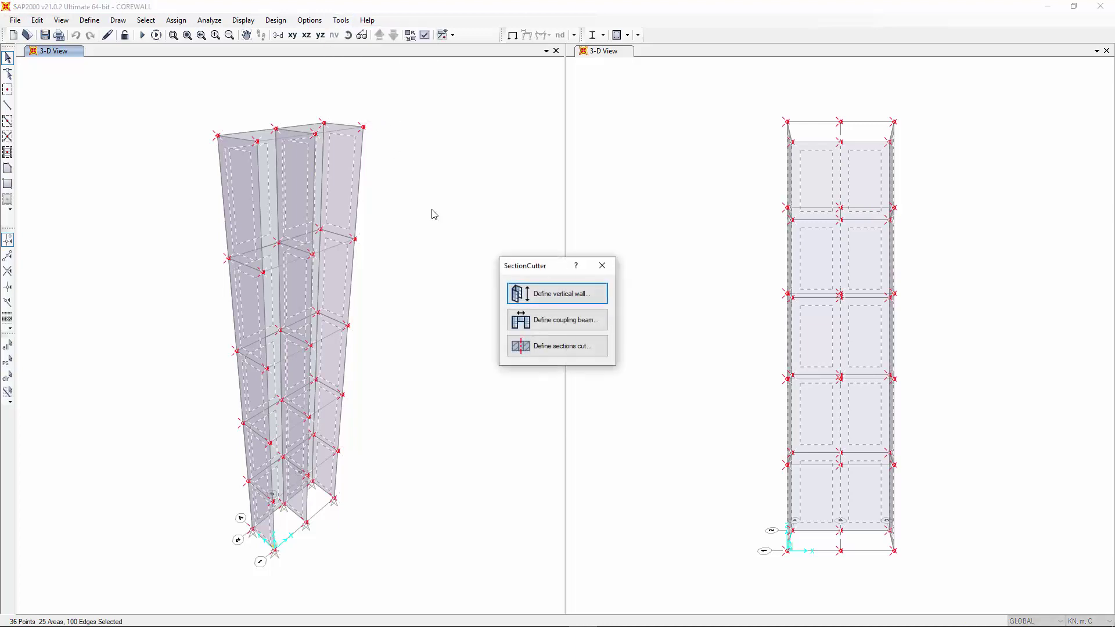
pyautogui.click(525, 296)
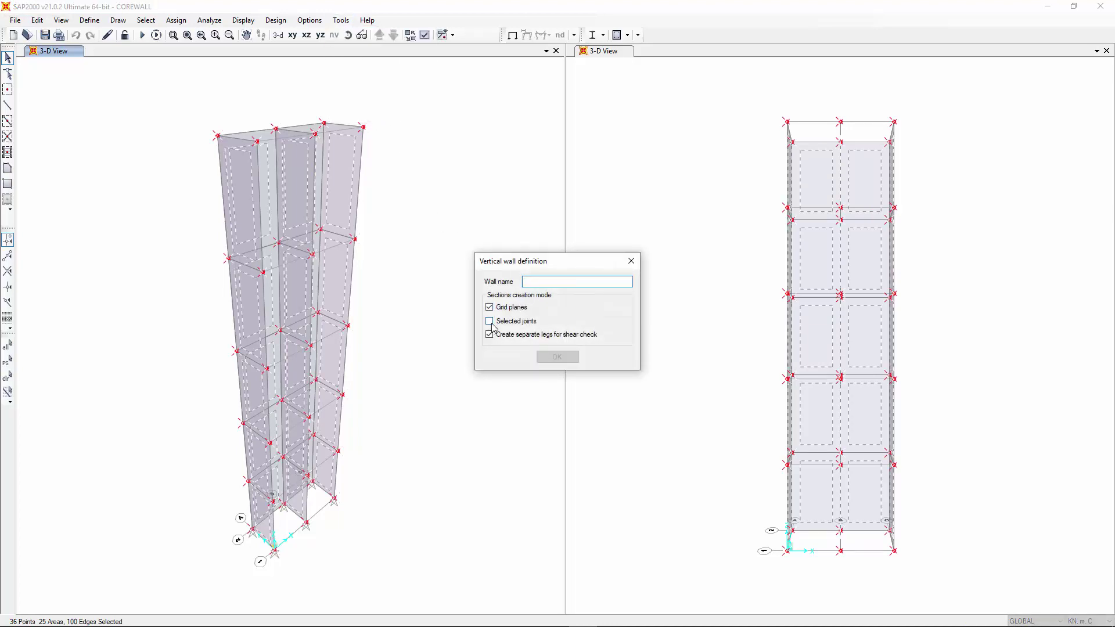
pyautogui.click(489, 320)
pyautogui.click(490, 307)
pyautogui.click(554, 284)
pyautogui.write('CORE')
pyautogui.click(557, 358)
pyautogui.click(596, 366)
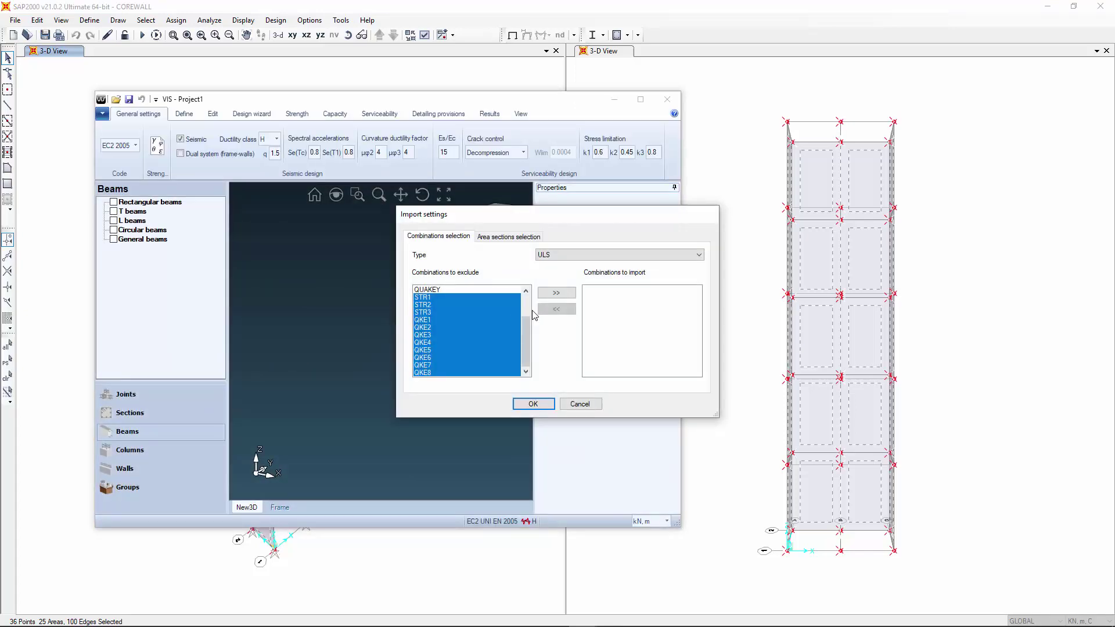
# - Import the core wall into a new VIS file with STR1–STR3 and QKE1–QKE8 combinations
pyautogui.click(553, 295)
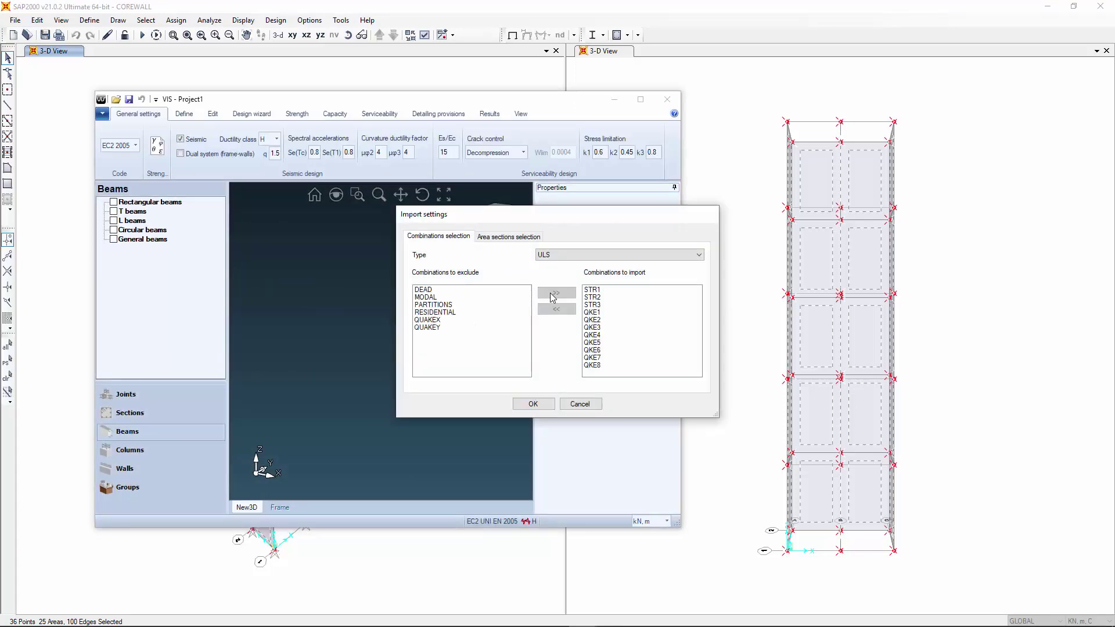
pyautogui.click(533, 403)
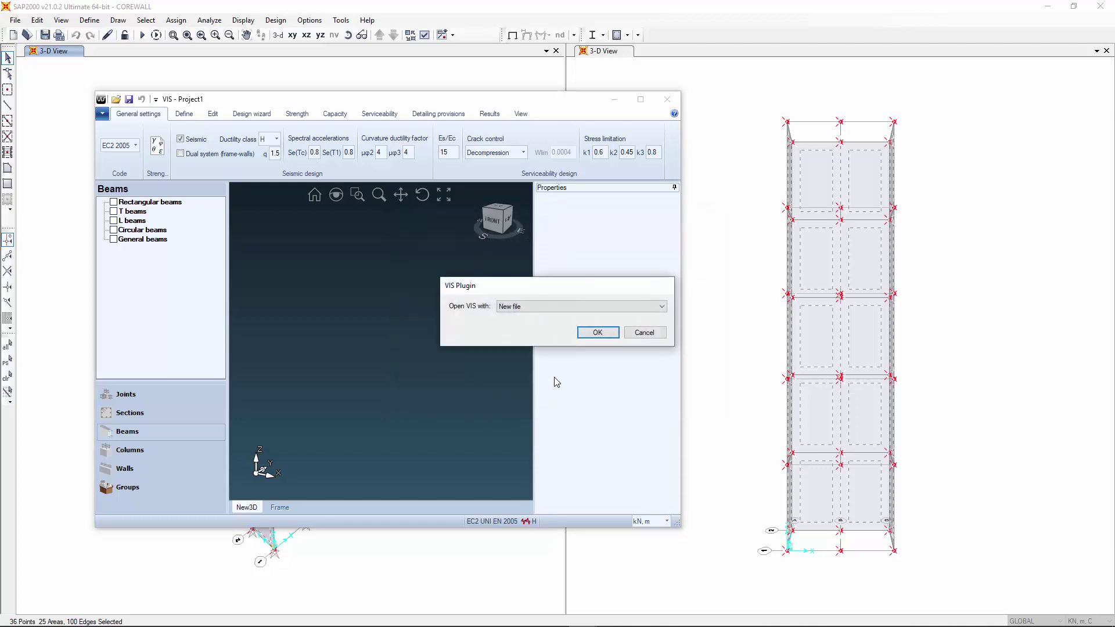
pyautogui.click(598, 332)
# - Accept the import summary, select the CORE pier under Walls > Piers, and show its internal forces
pyautogui.click(389, 403)
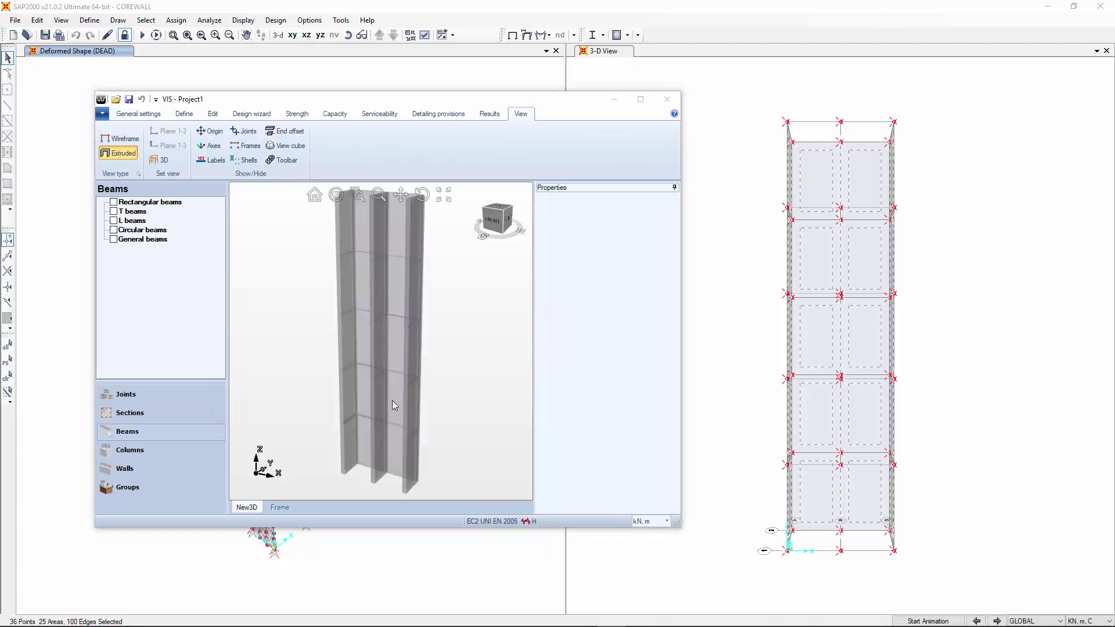
pyautogui.click(129, 469)
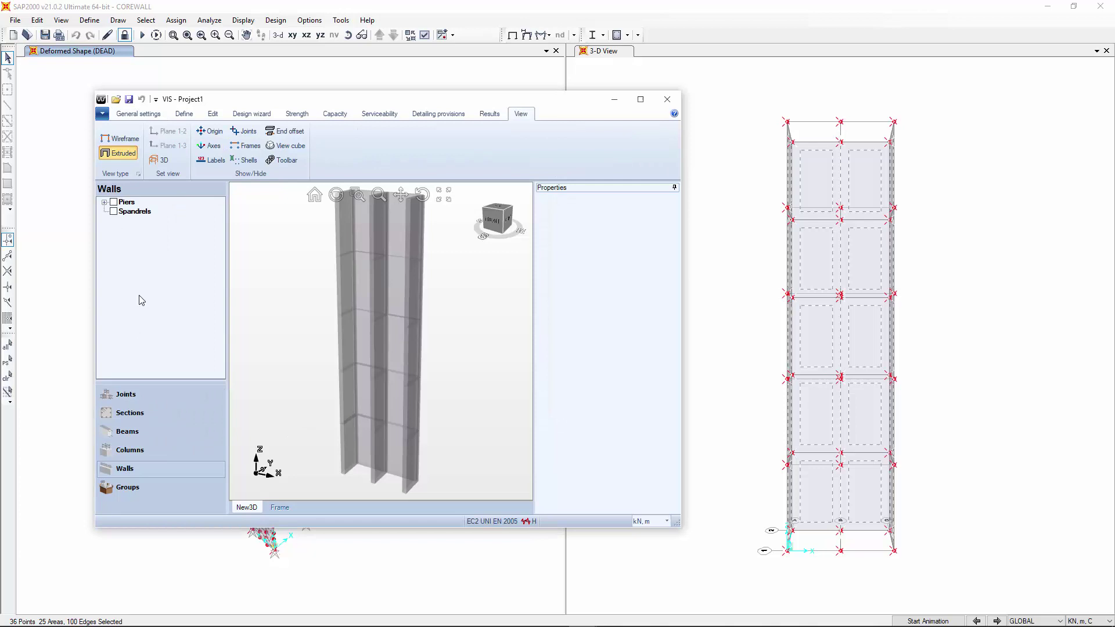
pyautogui.click(104, 202)
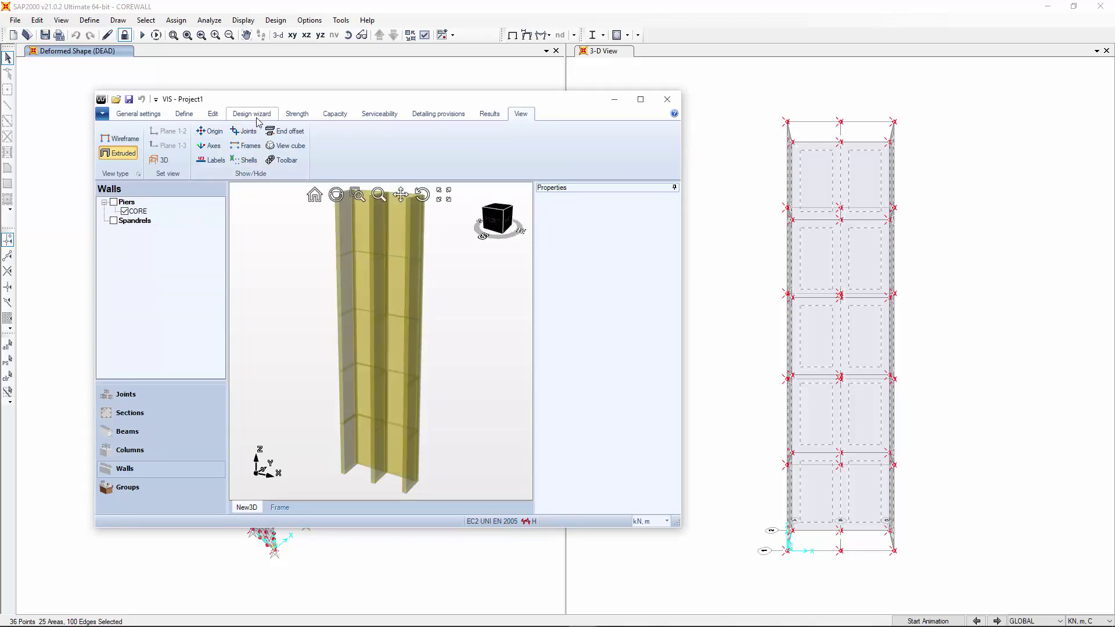
pyautogui.click(192, 115)
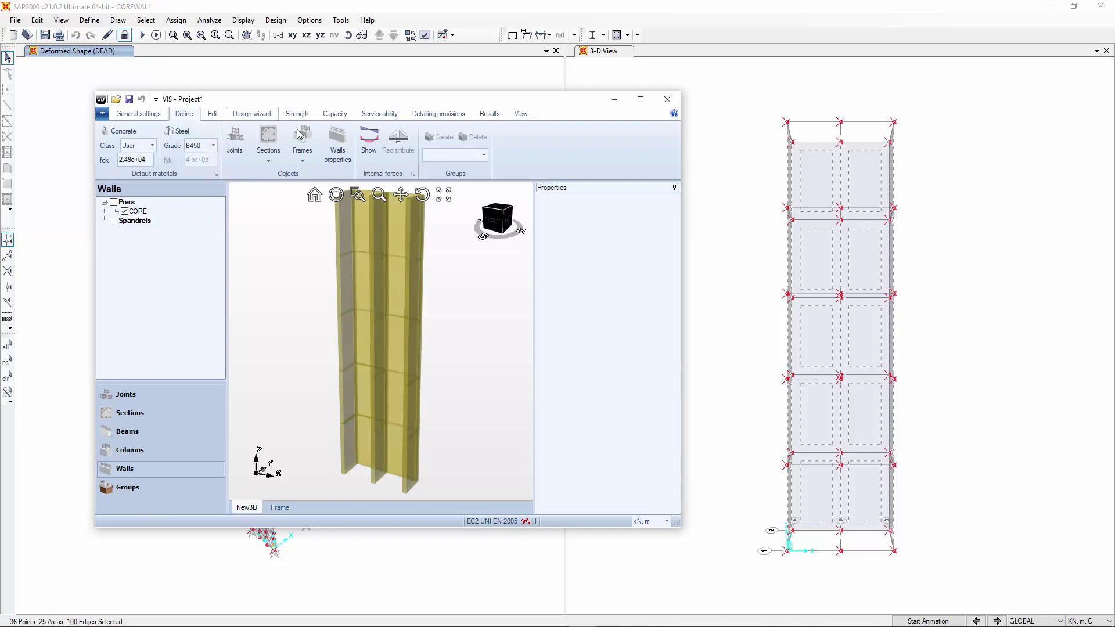
pyautogui.click(365, 142)
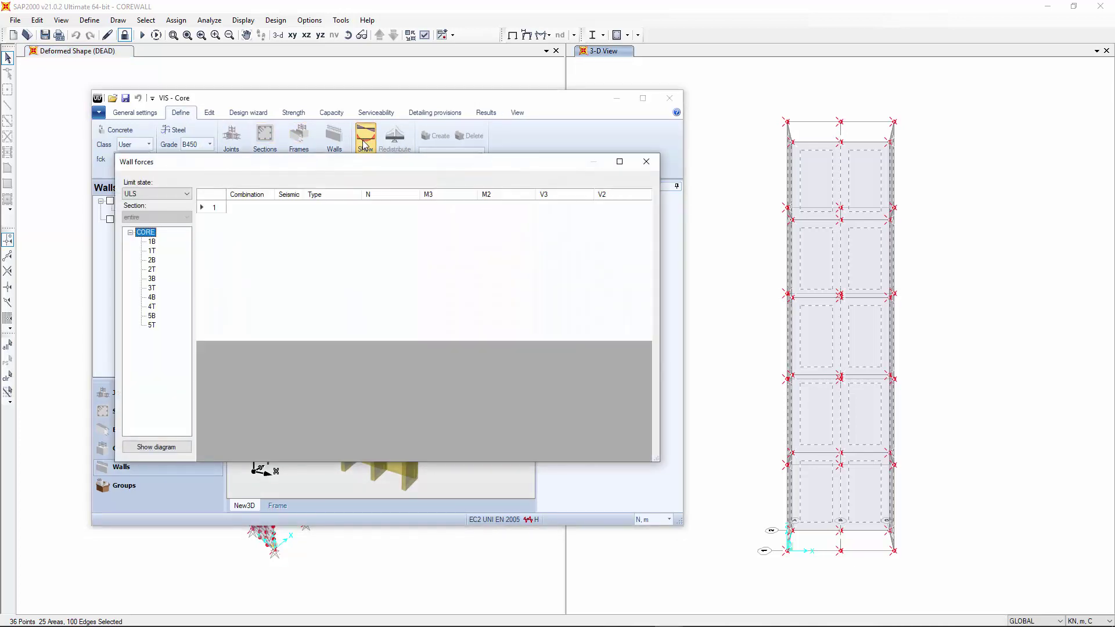
# - Plot the CORE internal-force envelope diagram and switch it to bending moment M2
pyautogui.click(156, 447)
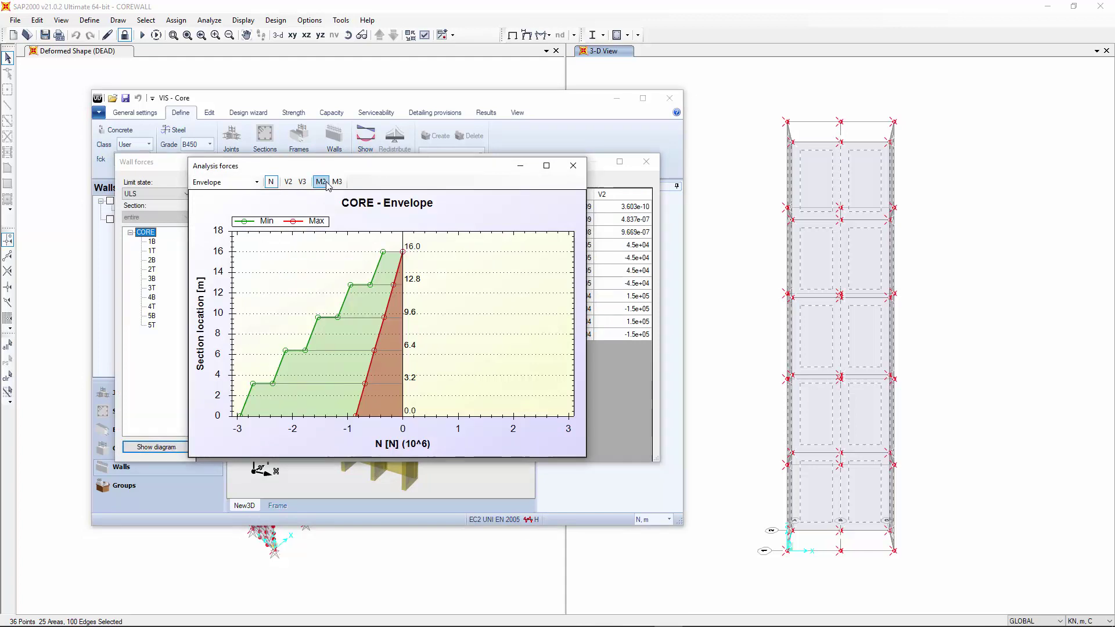
pyautogui.click(326, 183)
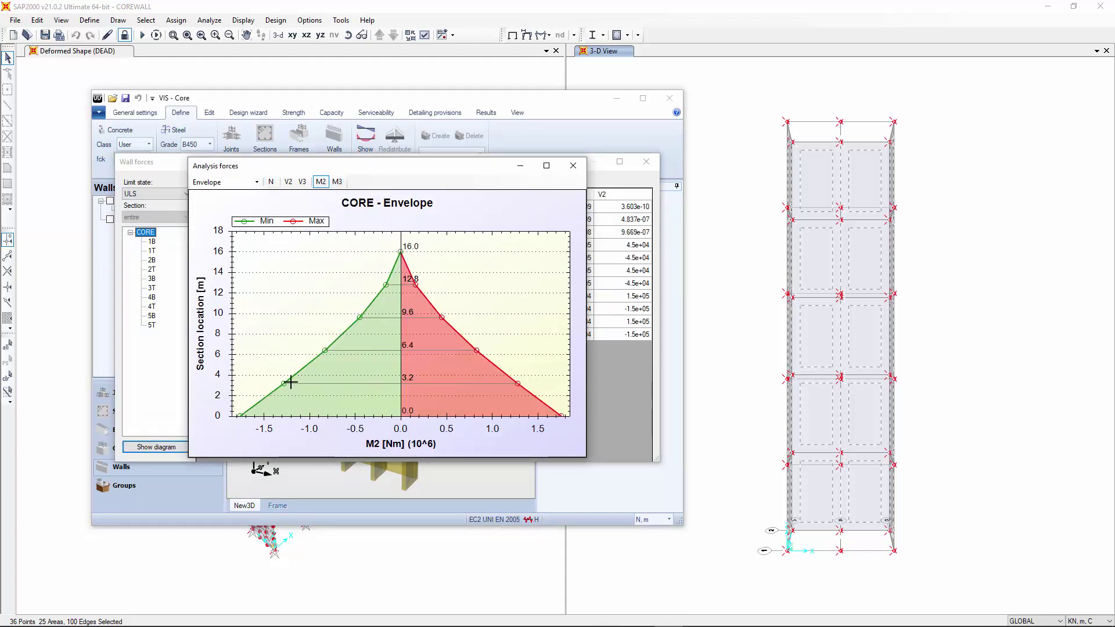